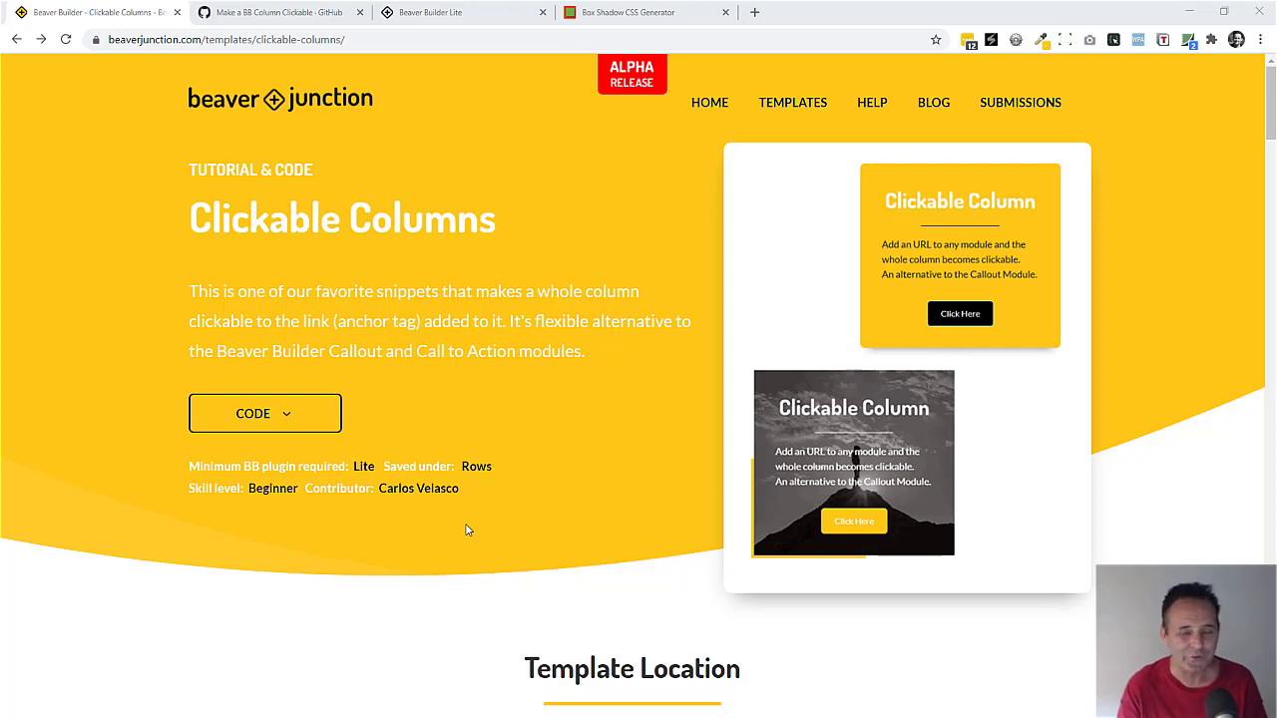
Step: Open the live Clickable Columns demo and look over the three single columns and the parent and child column block
left_click(842, 417)
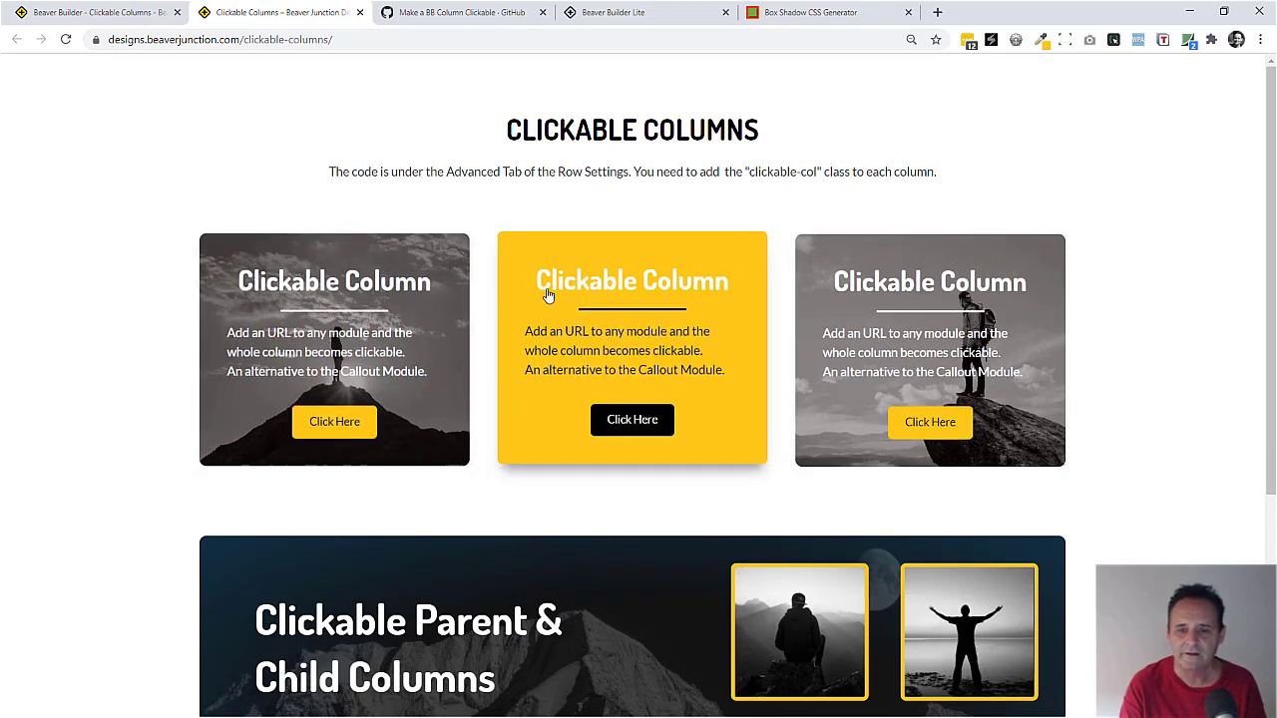
scroll(579, 479, "down", 2)
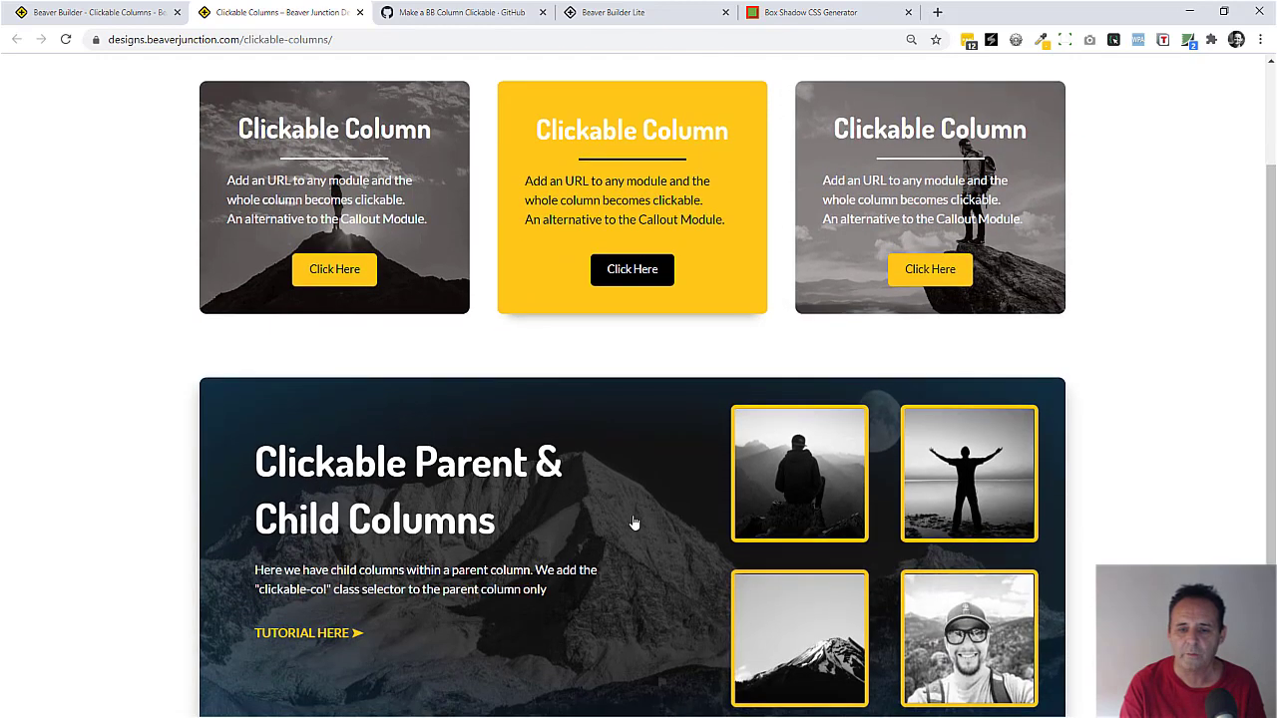
scroll(635, 523, "down", 1)
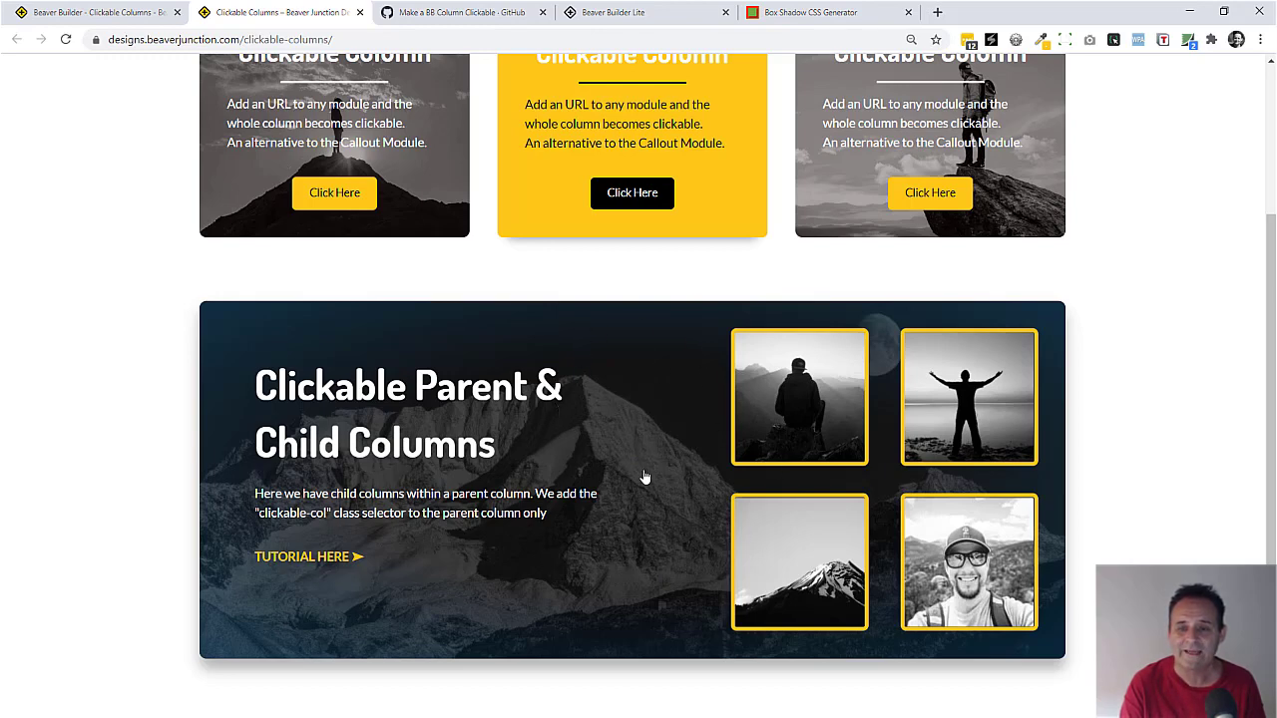
scroll(645, 477, "up", 2)
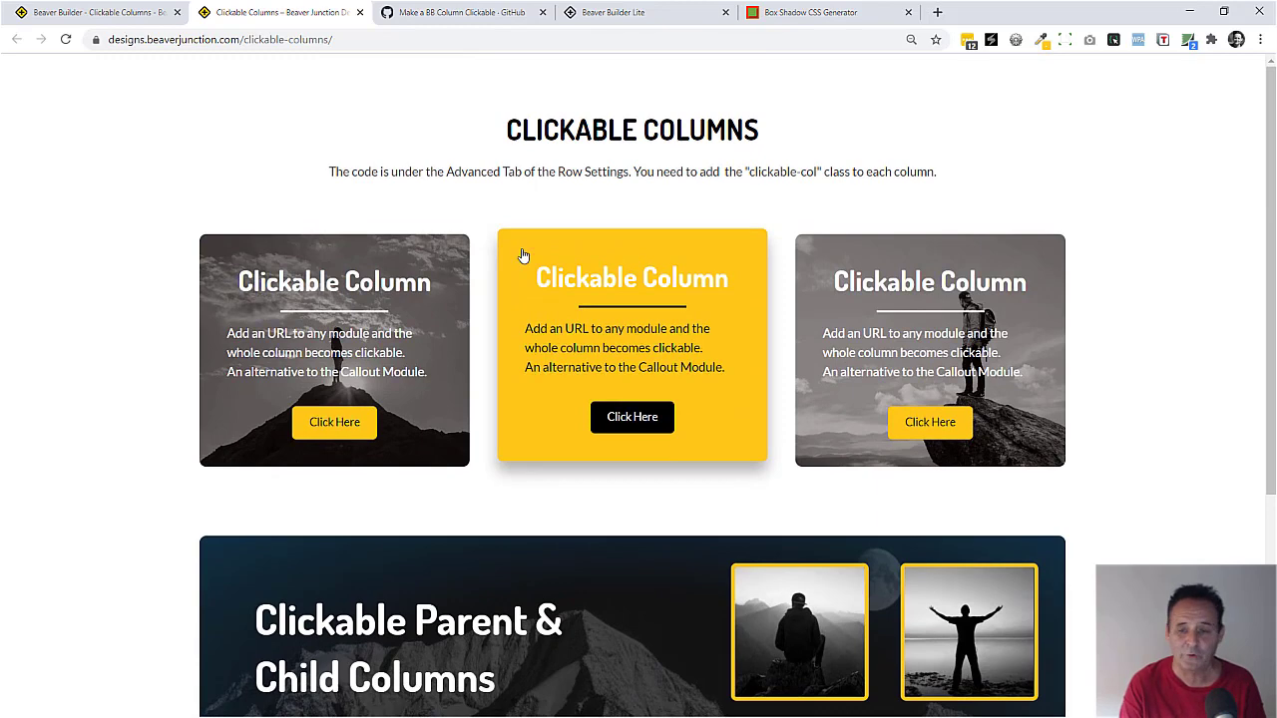
Step: Return to the Clickable Columns tutorial page, review its global-settings note and benefits, and open the contributor's profile
left_click(126, 13)
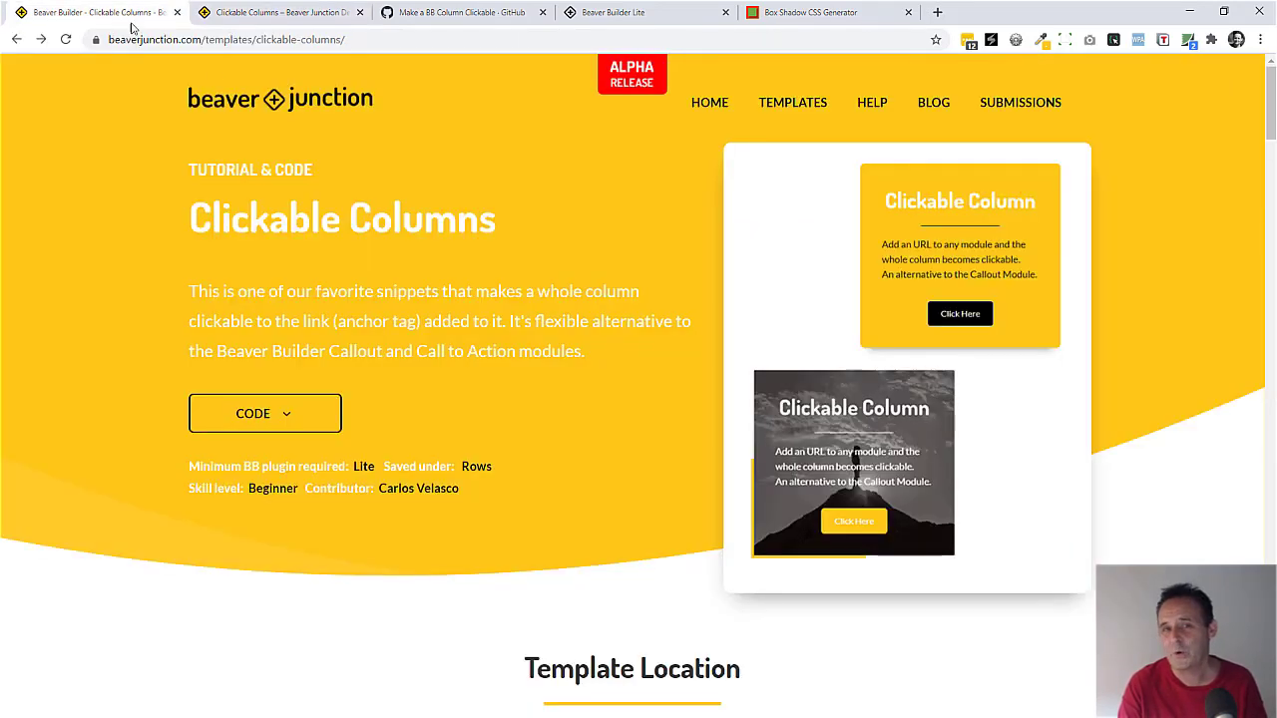
left_click_drag(1271, 111, 1271, 421)
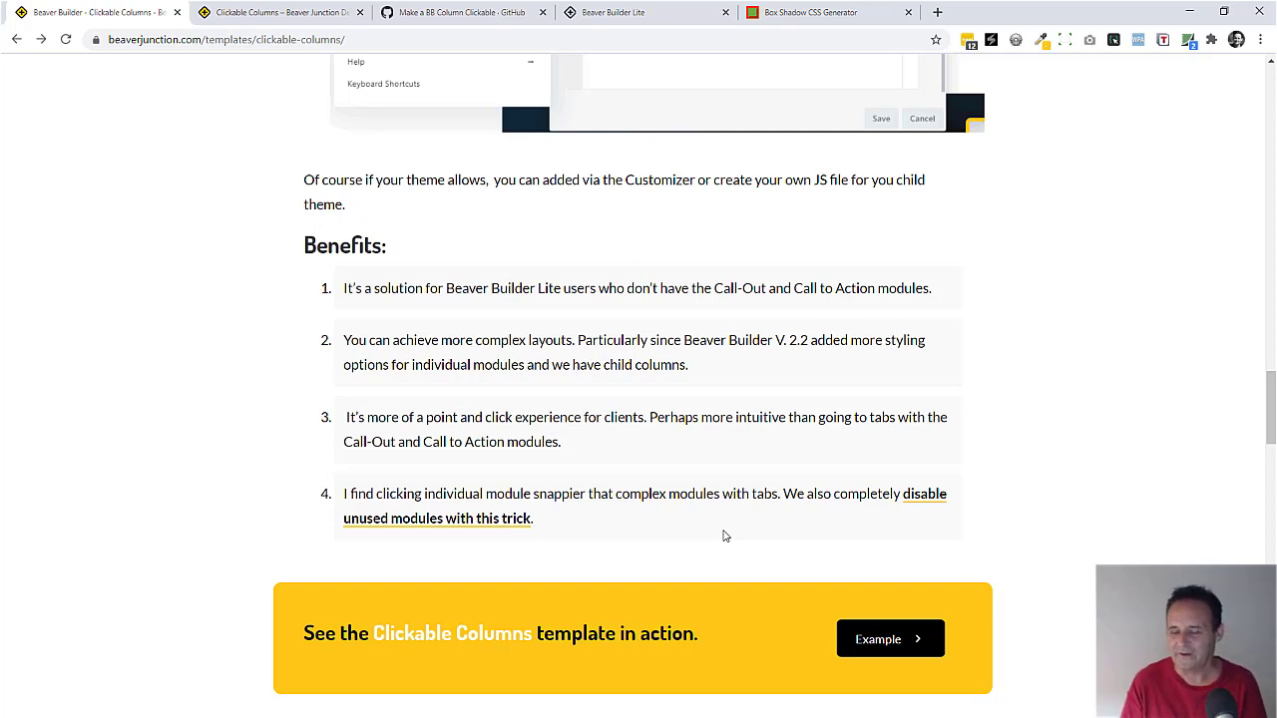
scroll(726, 537, "up", 15)
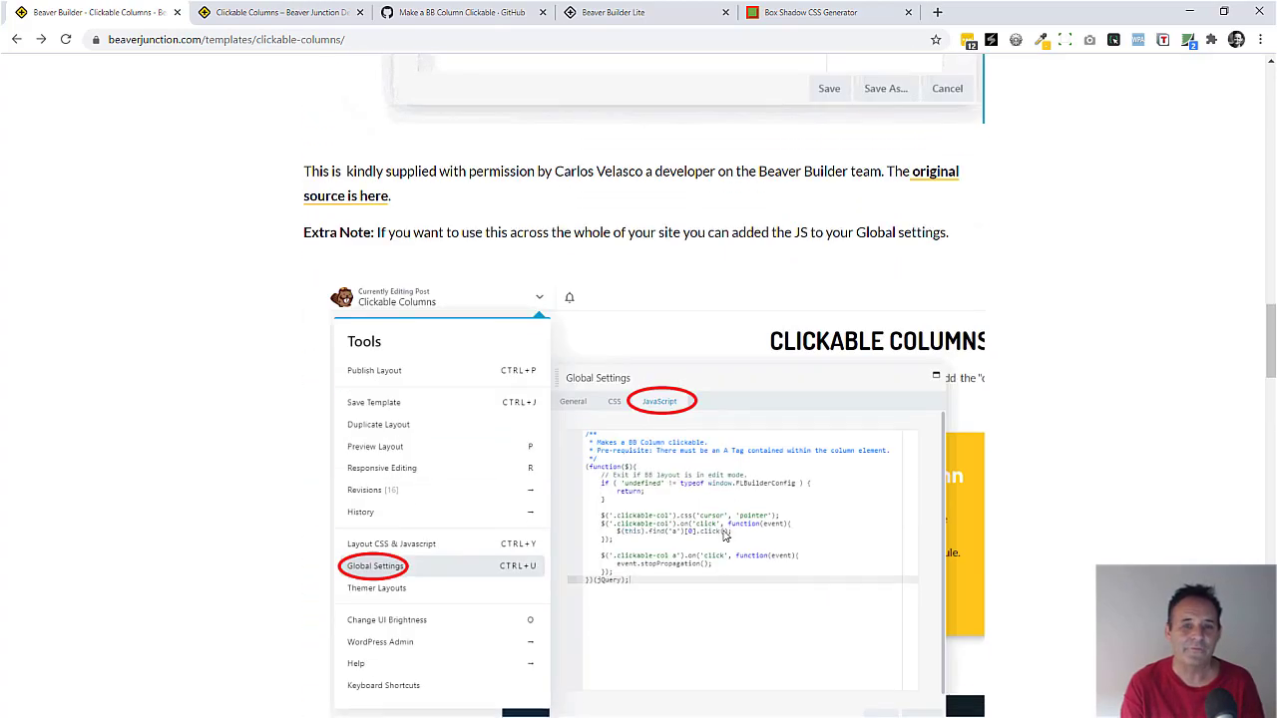
scroll(725, 537, "up", 12)
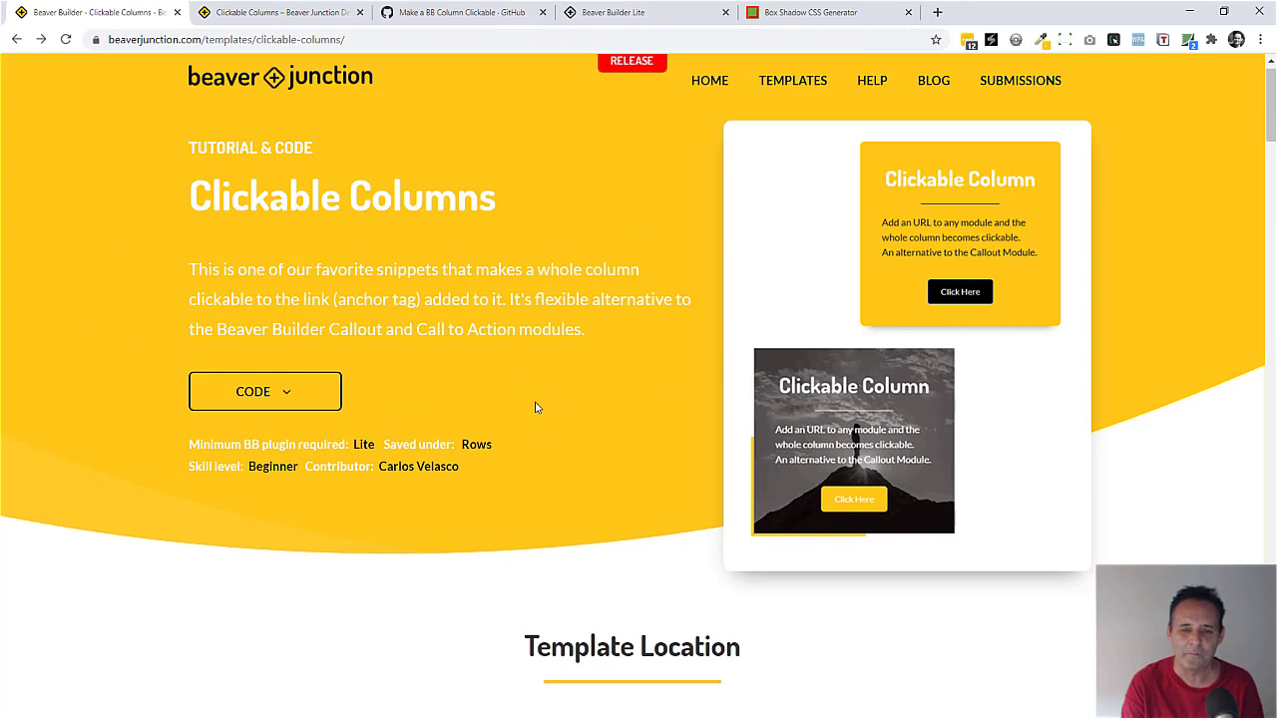
left_click(428, 469)
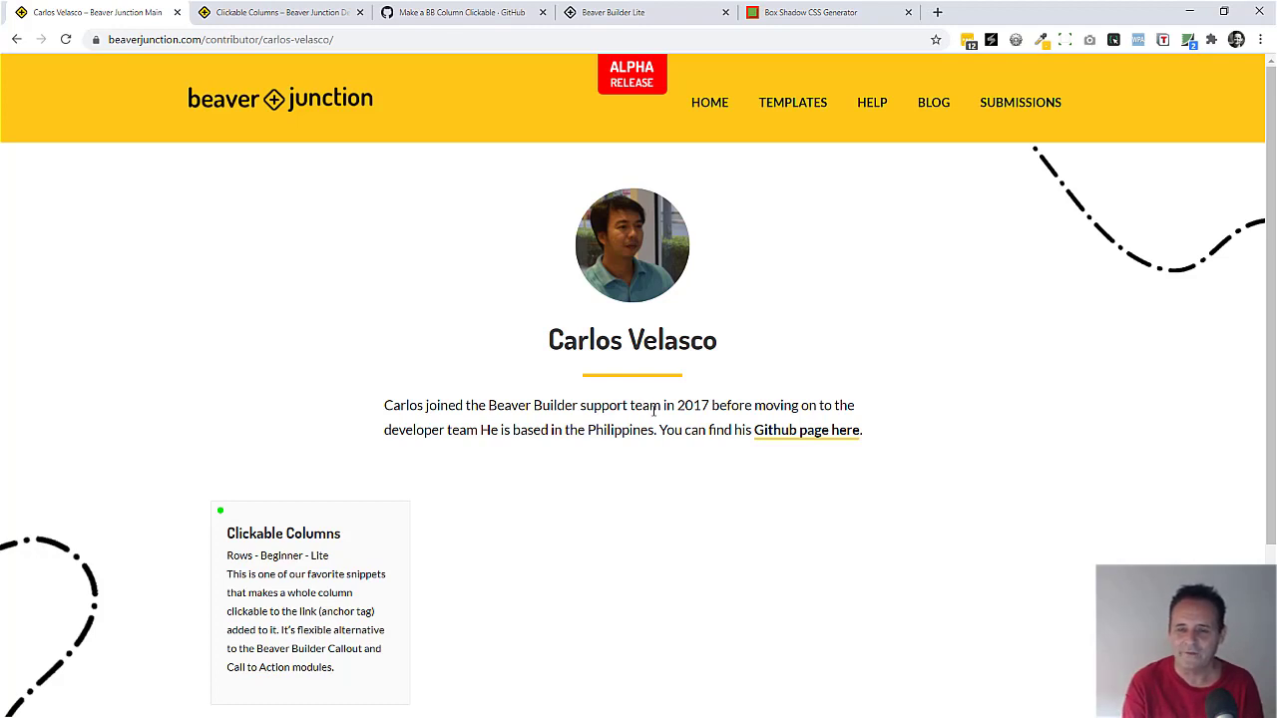
Step: Switch to the GitHub gist and examine the clickable-column code and the comments about disabling it in edit mode
left_click(437, 14)
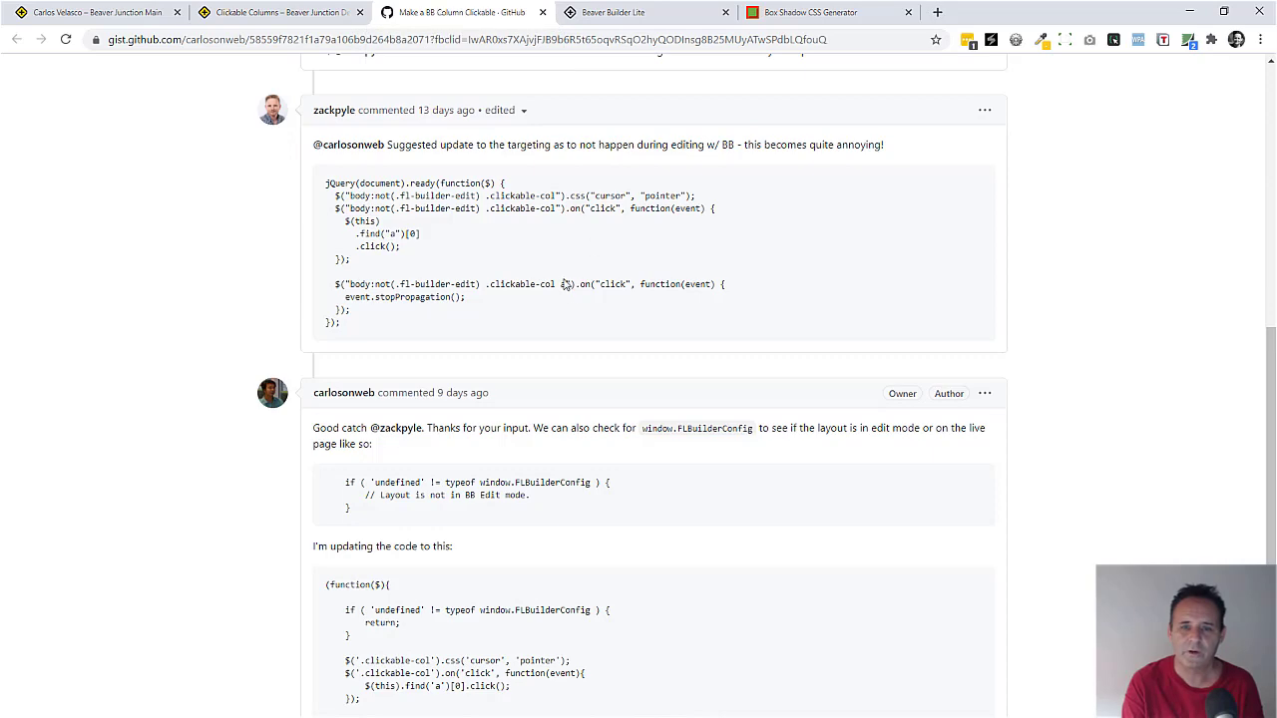
scroll(568, 275, "up", 9)
scroll(568, 275, "down", 3)
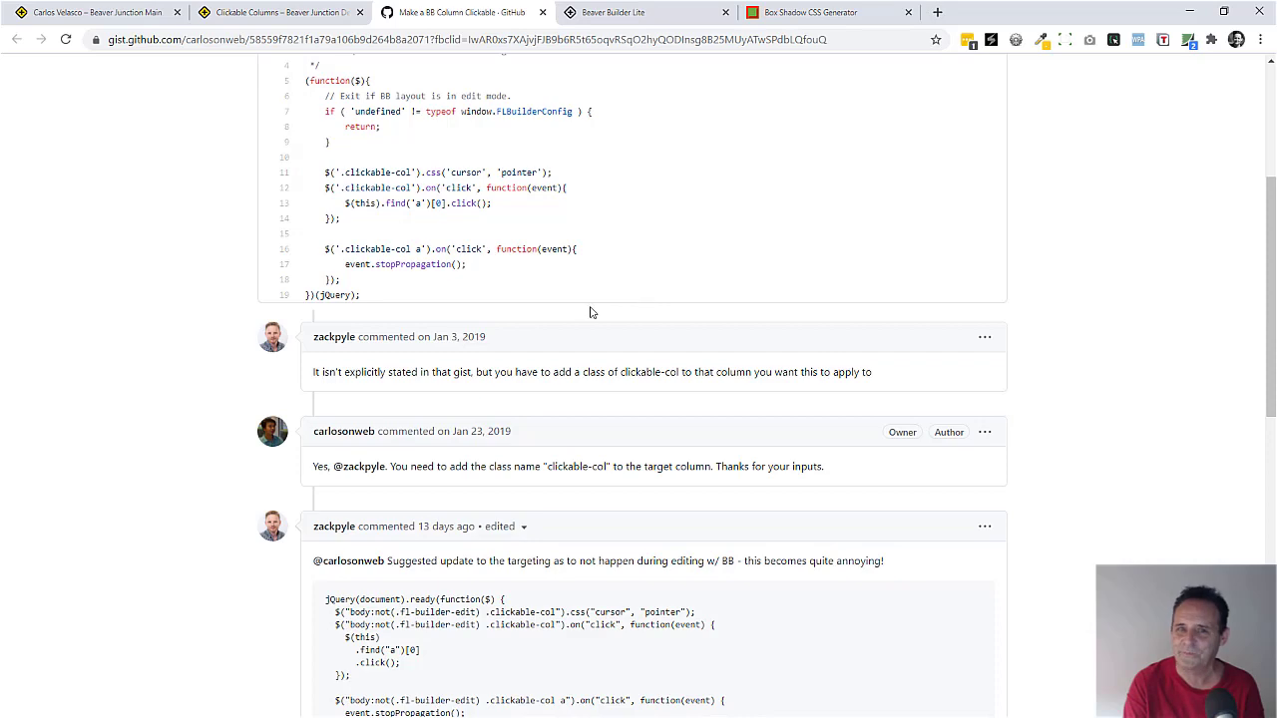
scroll(682, 360, "down", 2)
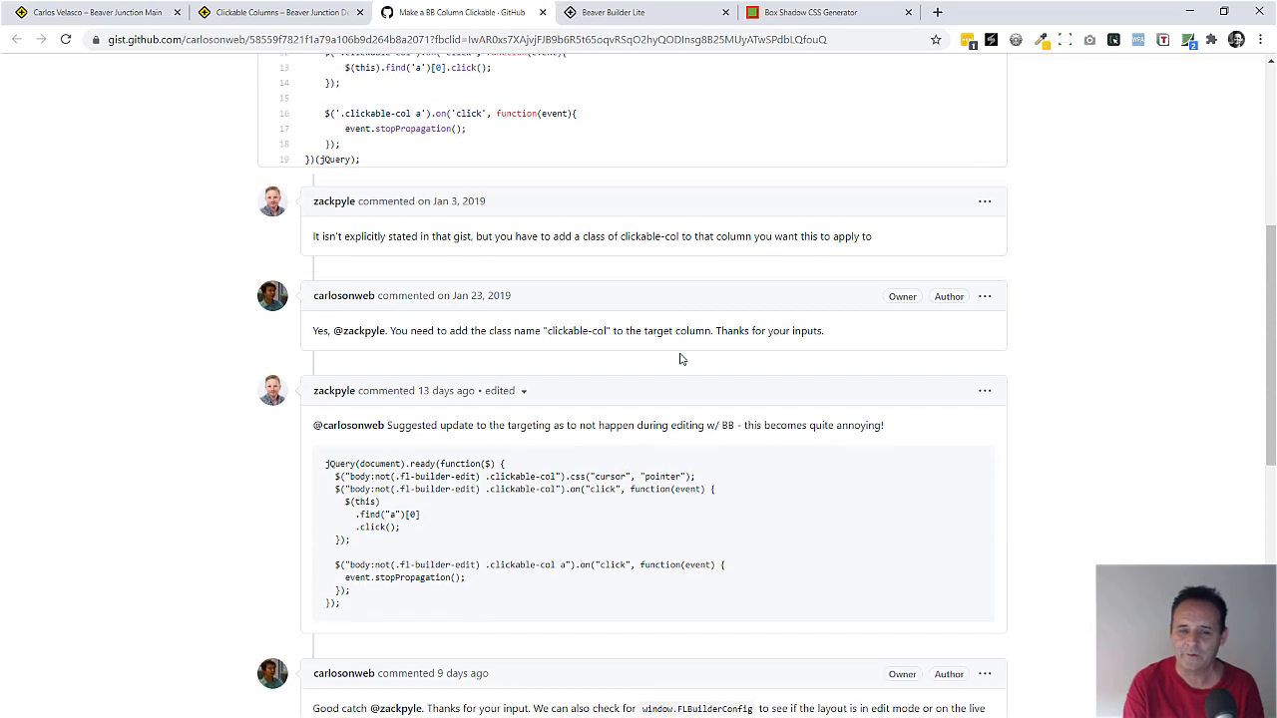
scroll(548, 448, "down", 2)
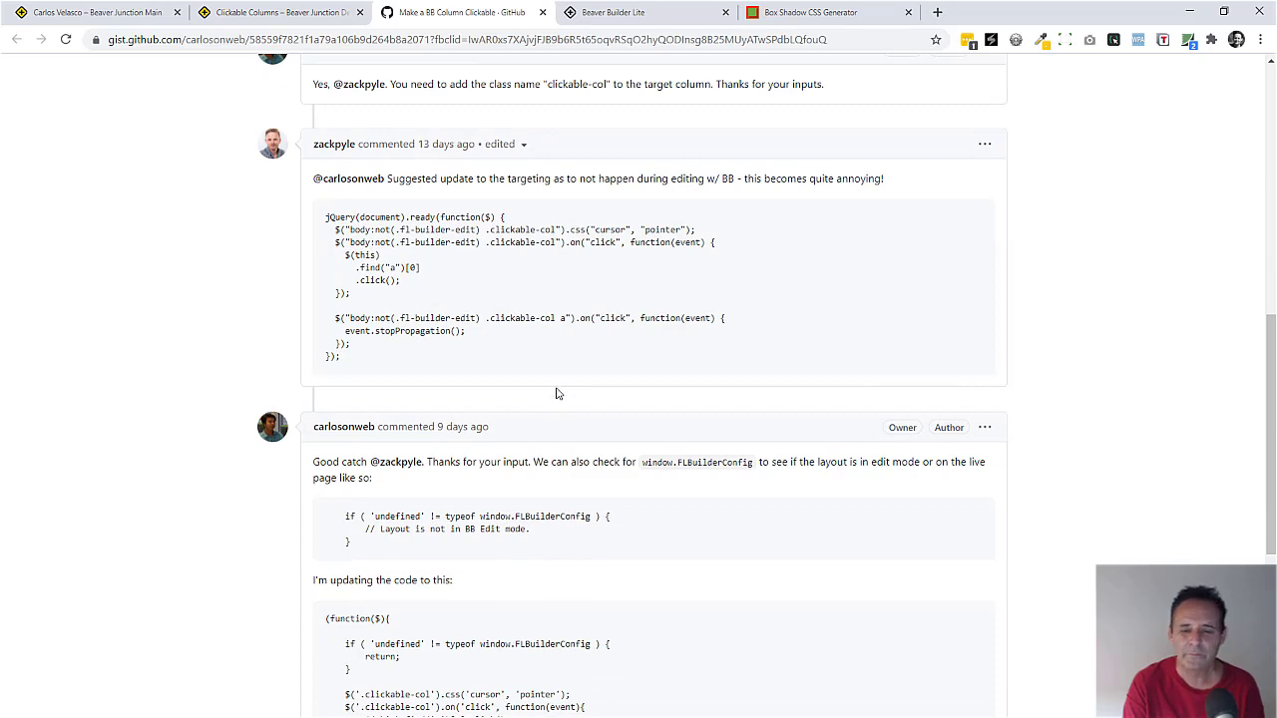
scroll(559, 393, "down", 2)
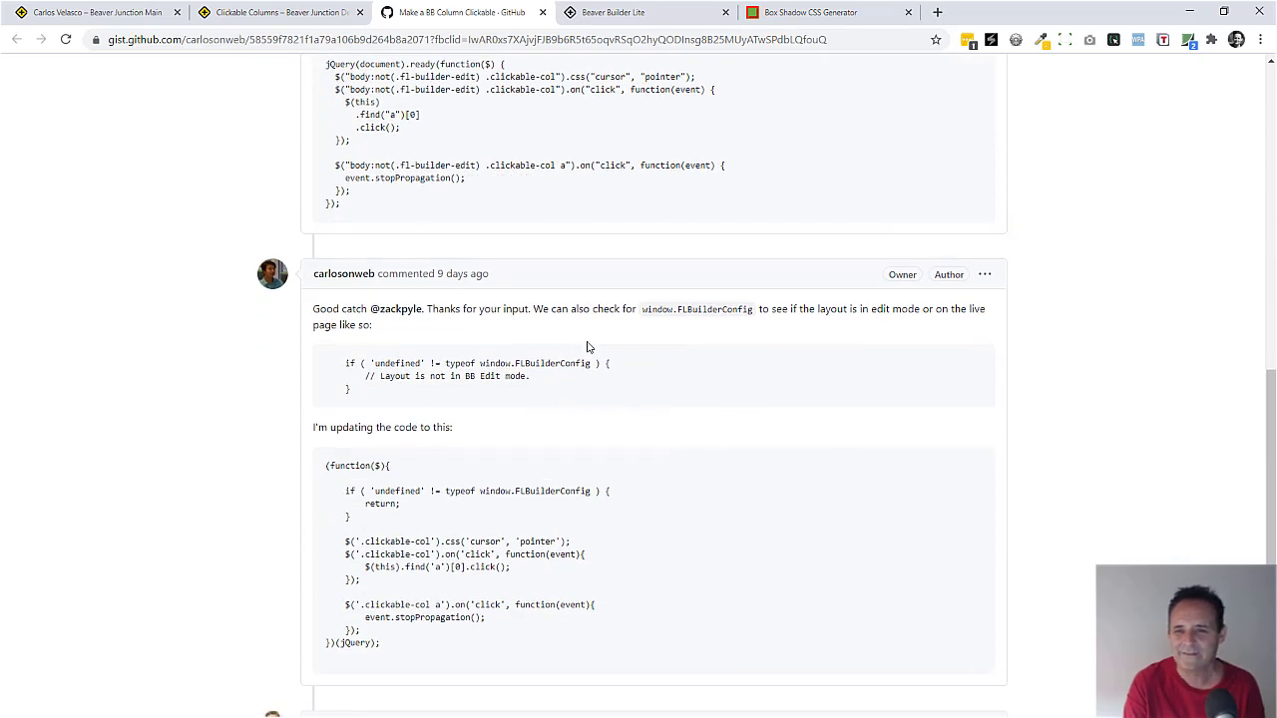
scroll(526, 229, "up", 1)
scroll(526, 229, "up", 1)
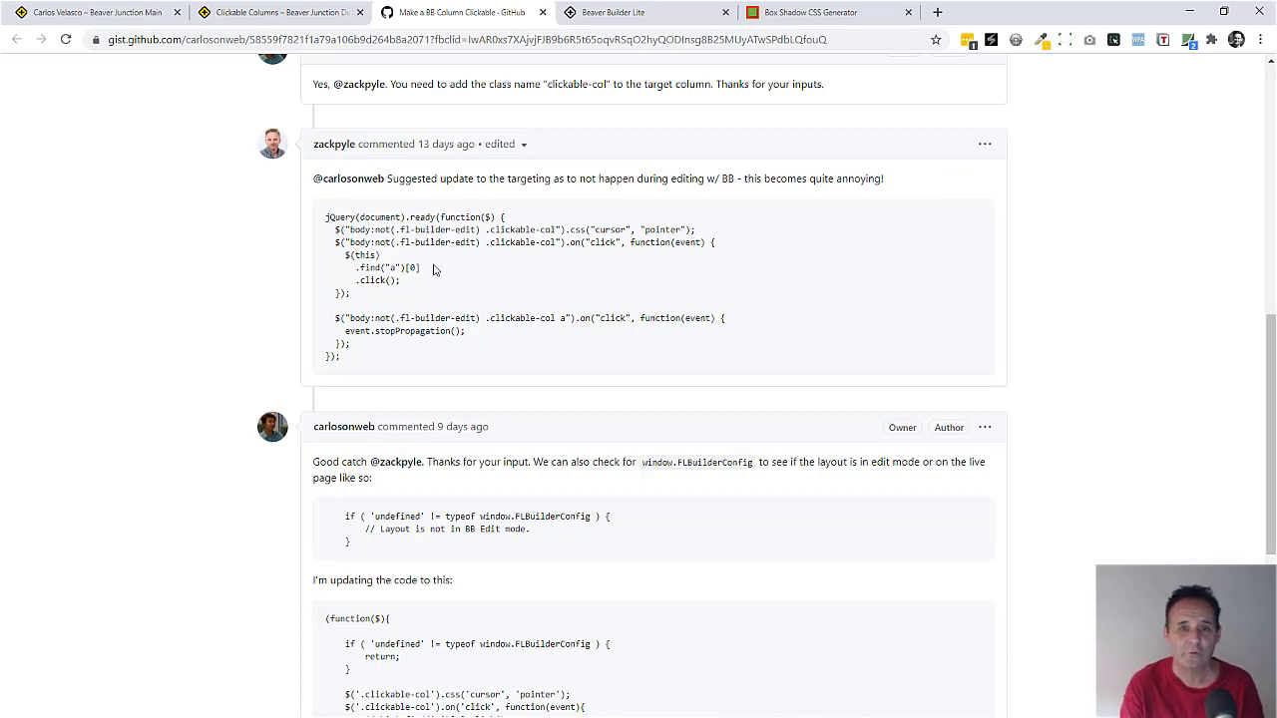
scroll(484, 272, "down", 1)
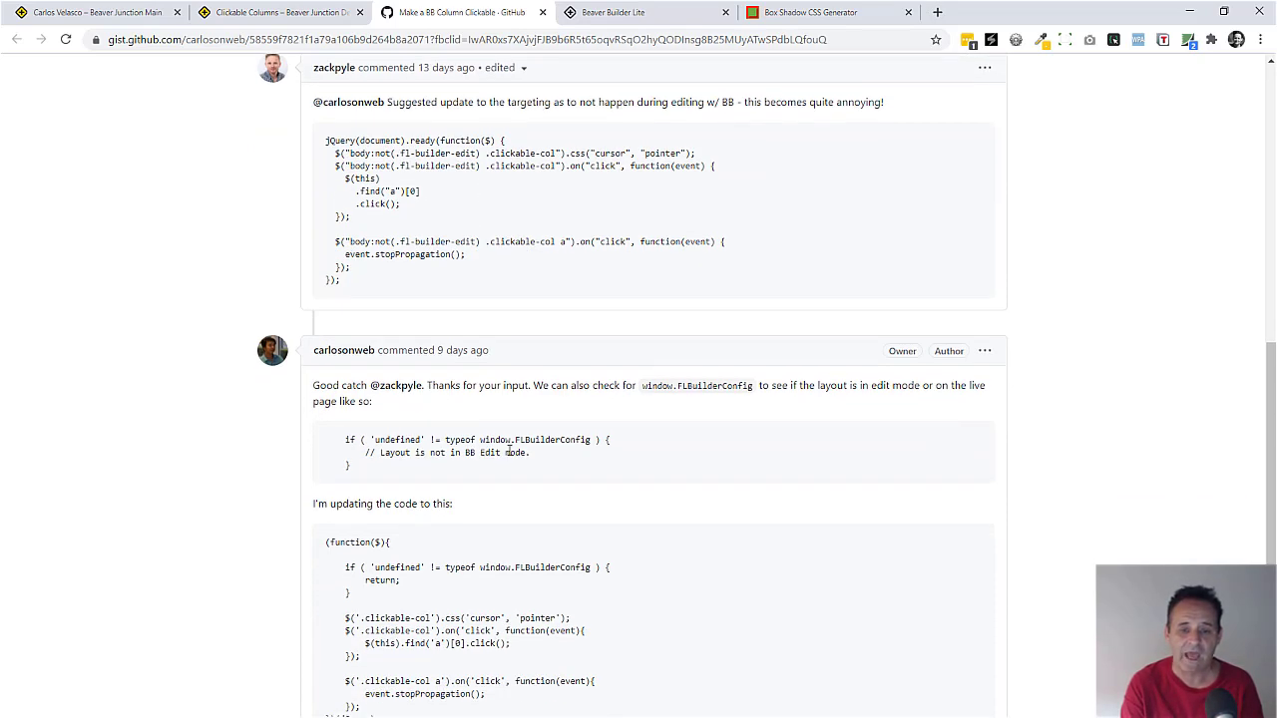
scroll(511, 450, "down", 1)
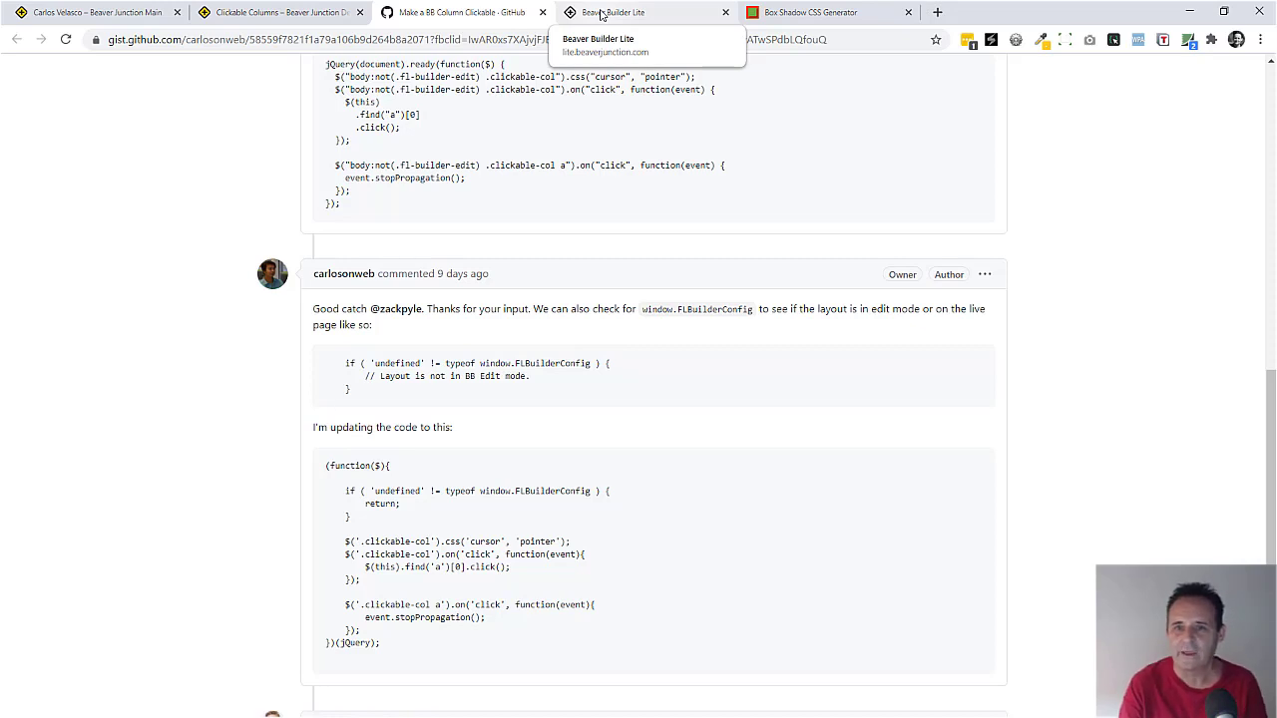
Step: Switch to the Beaver Builder Lite page and insert the Clickable Columns custom row directly below the hero section
left_click(601, 14)
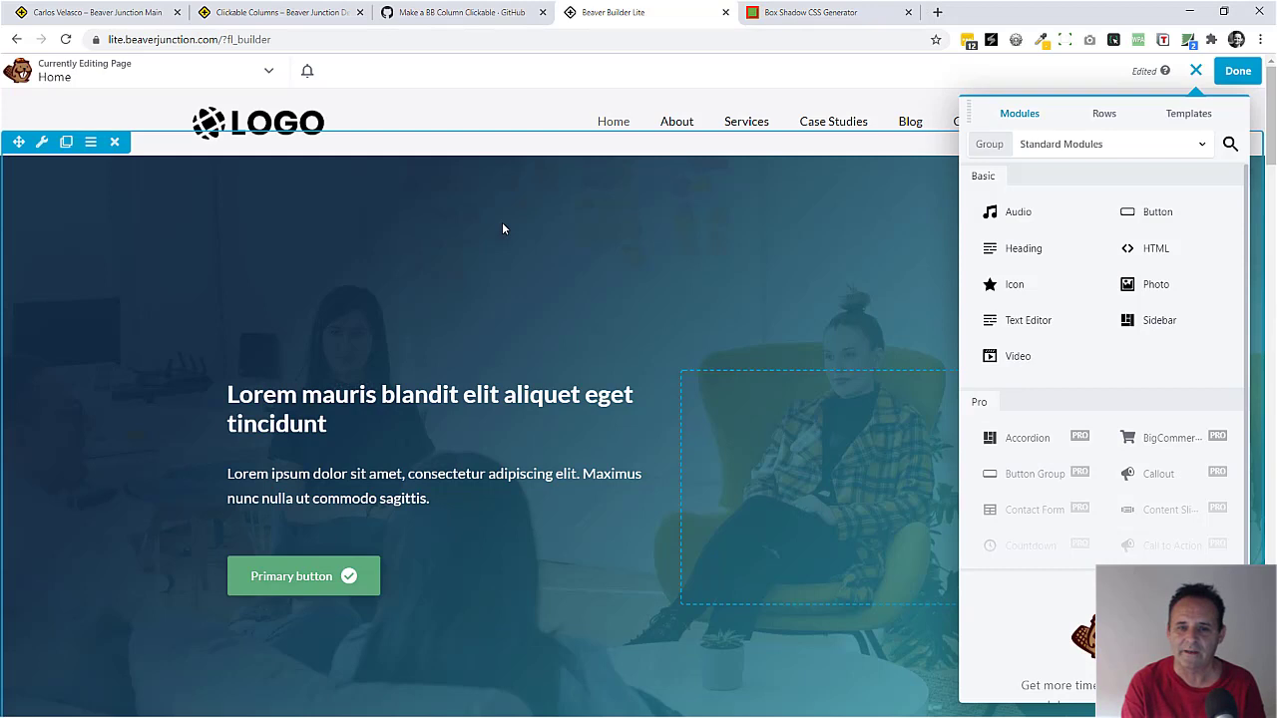
left_click(1104, 115)
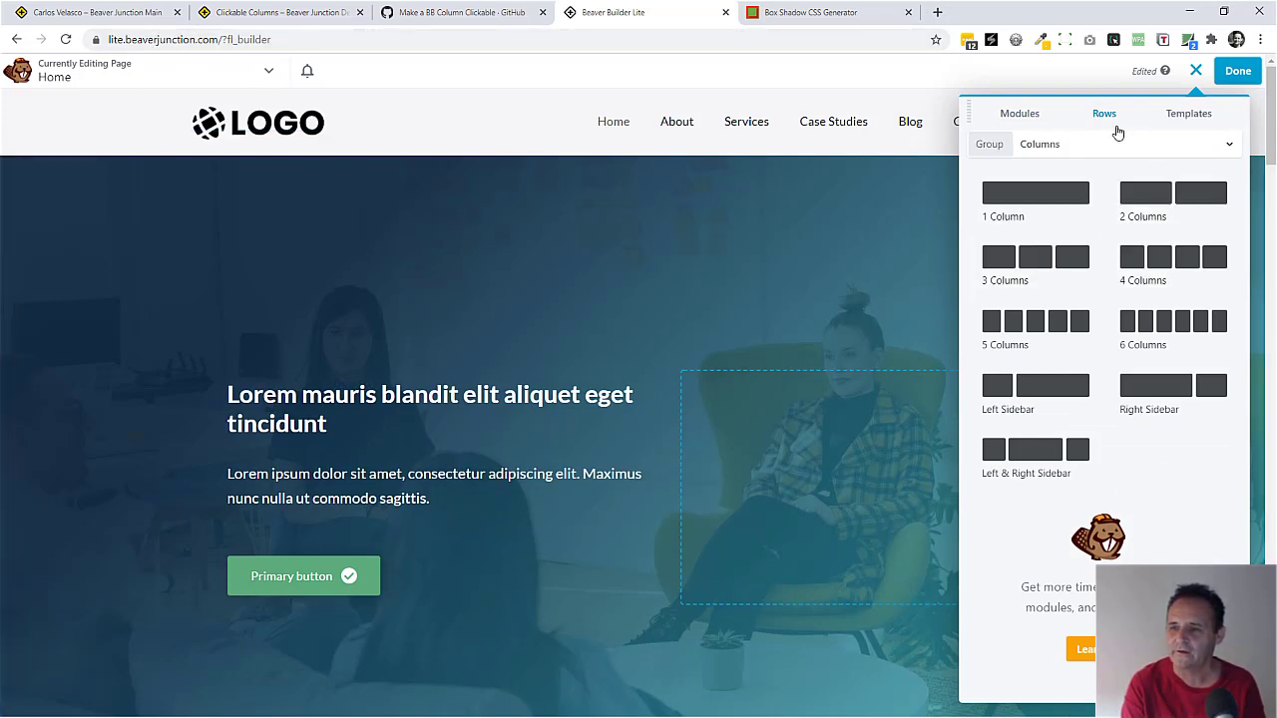
left_click(1128, 144)
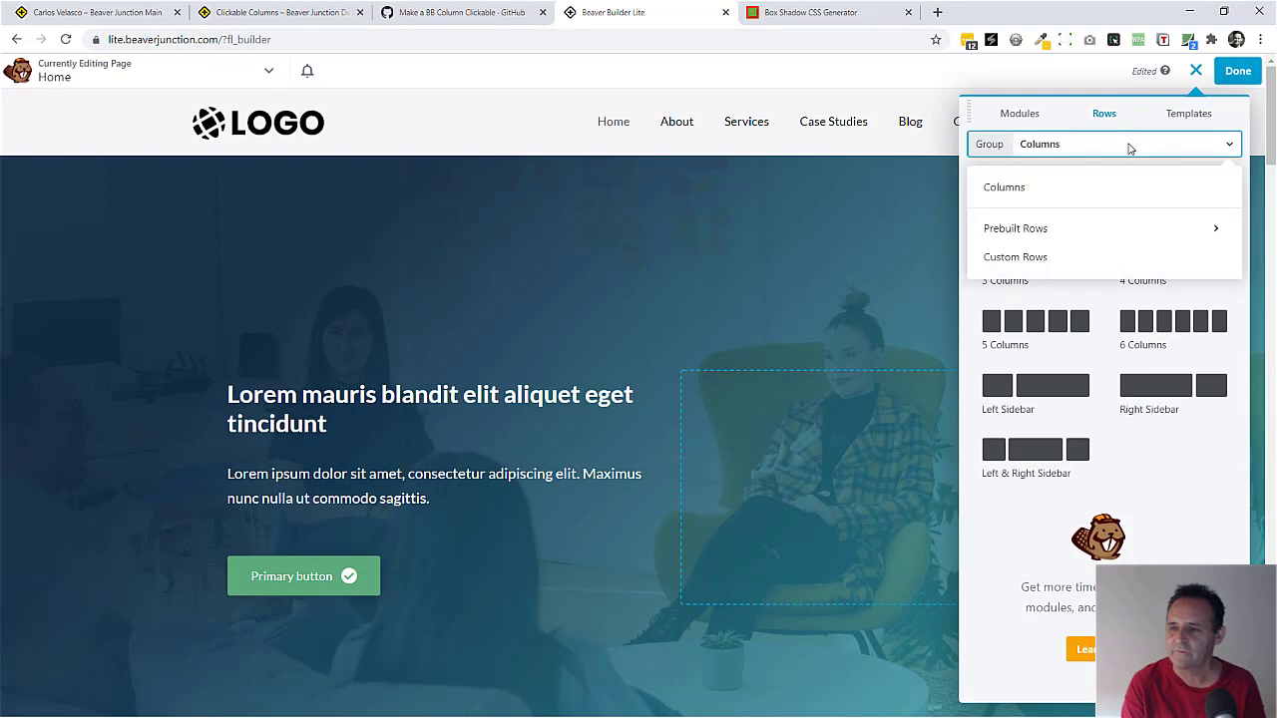
left_click(1069, 256)
scroll(1134, 315, "down", 6)
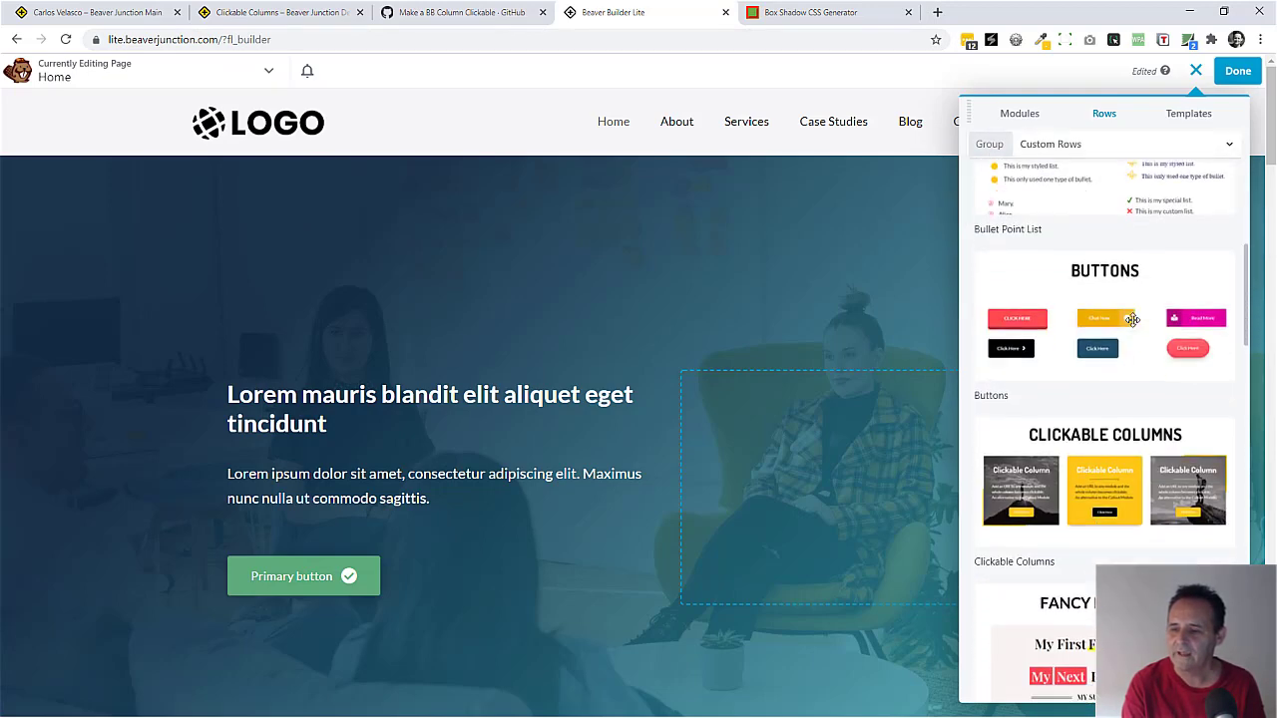
left_click_drag(1133, 316, 493, 494)
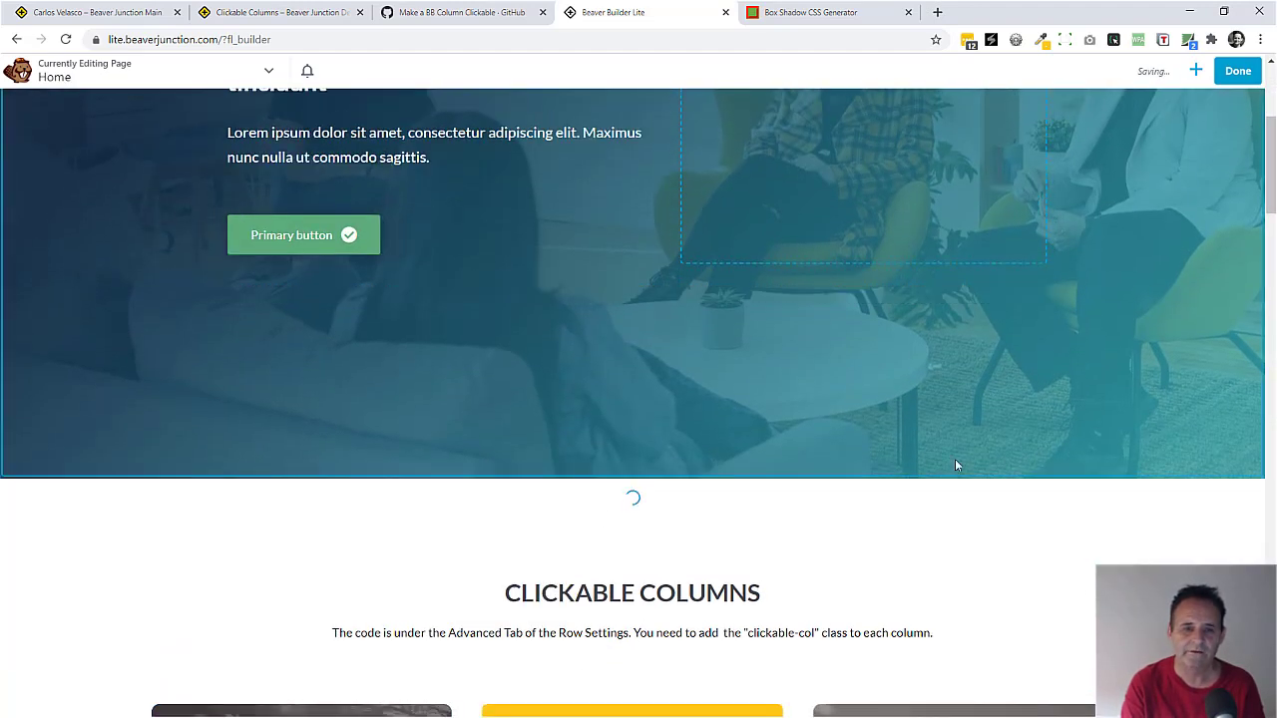
Step: Check the CSS class in the middle yellow column's advanced settings, and close the settings without saving
scroll(956, 439, "down", 5)
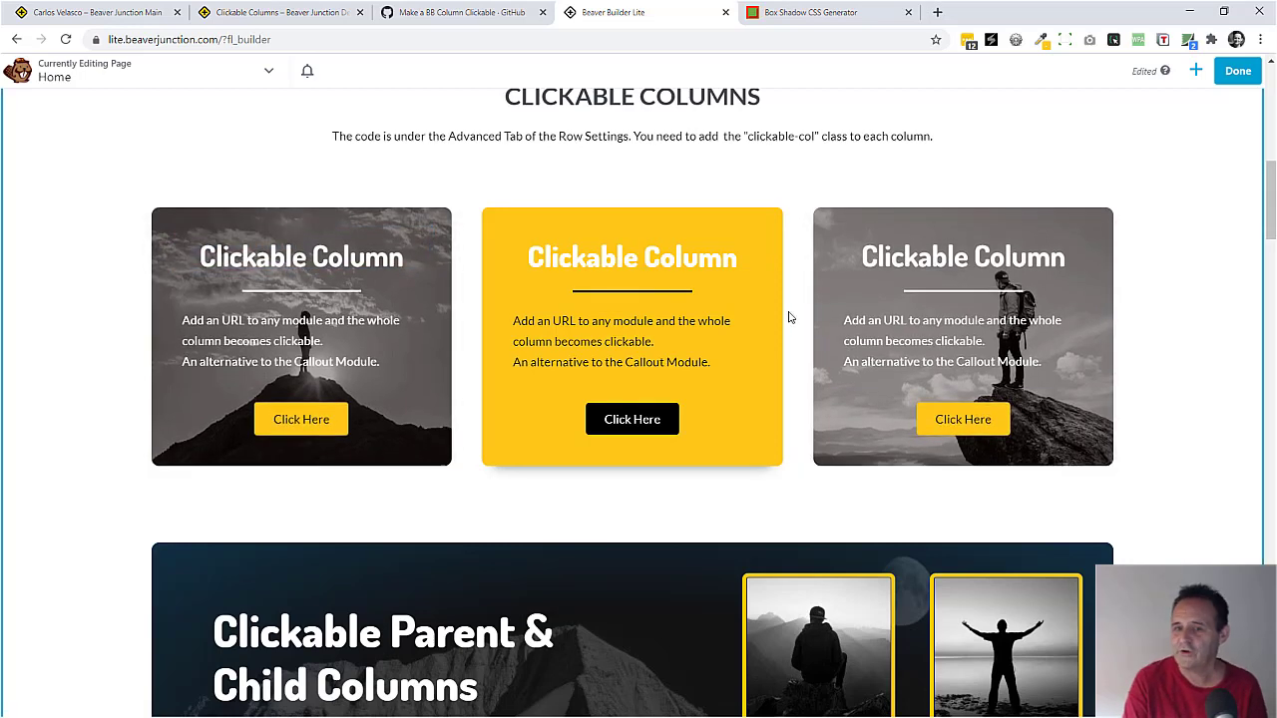
scroll(789, 317, "up", 1)
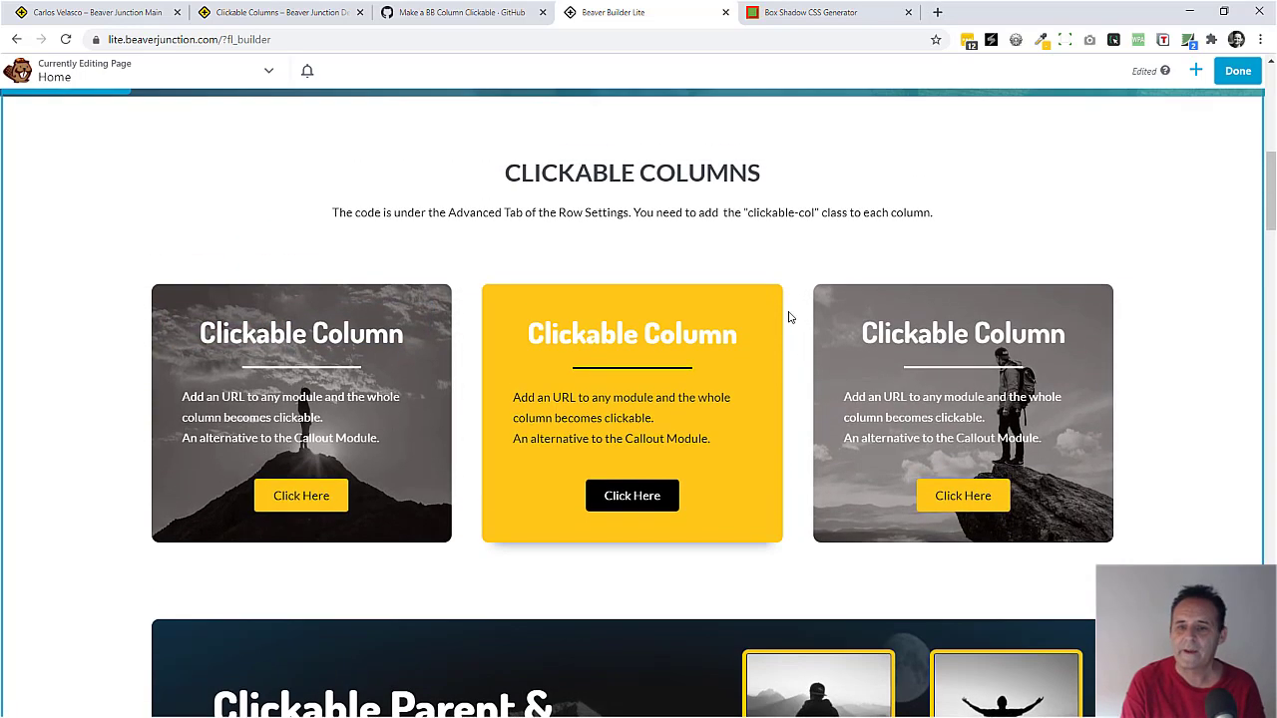
left_click(597, 333)
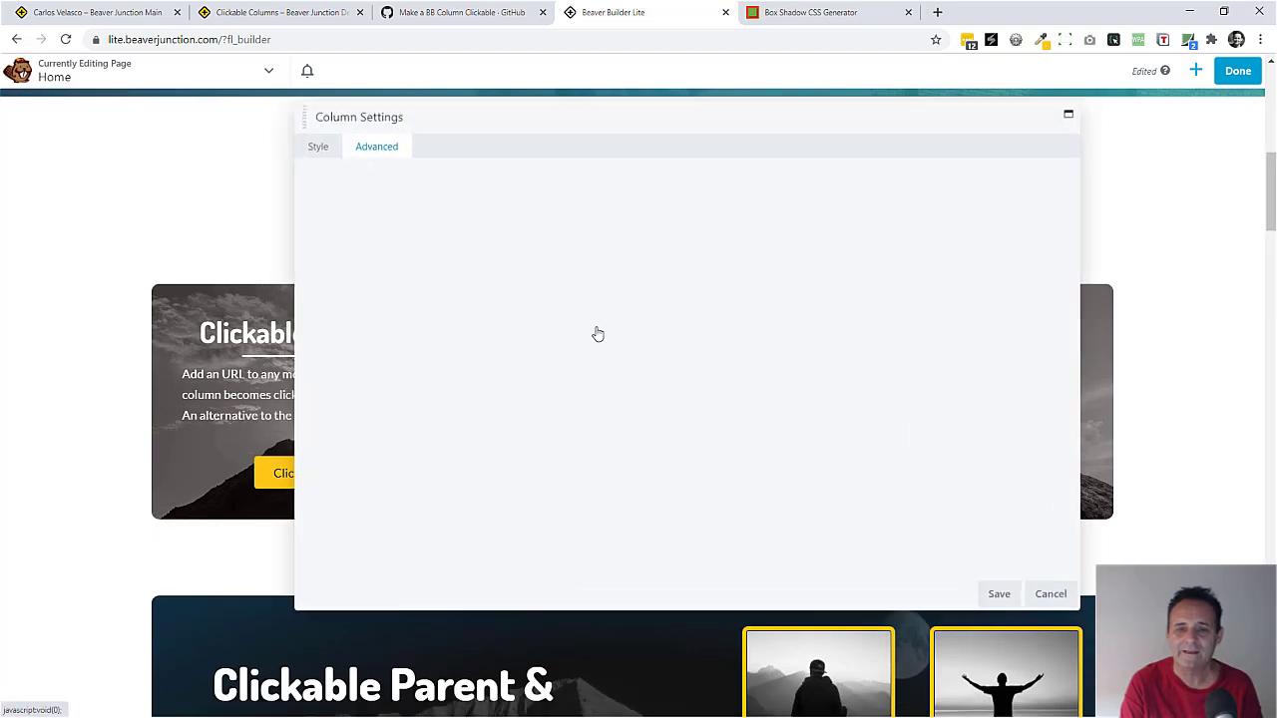
scroll(847, 291, "down", 4)
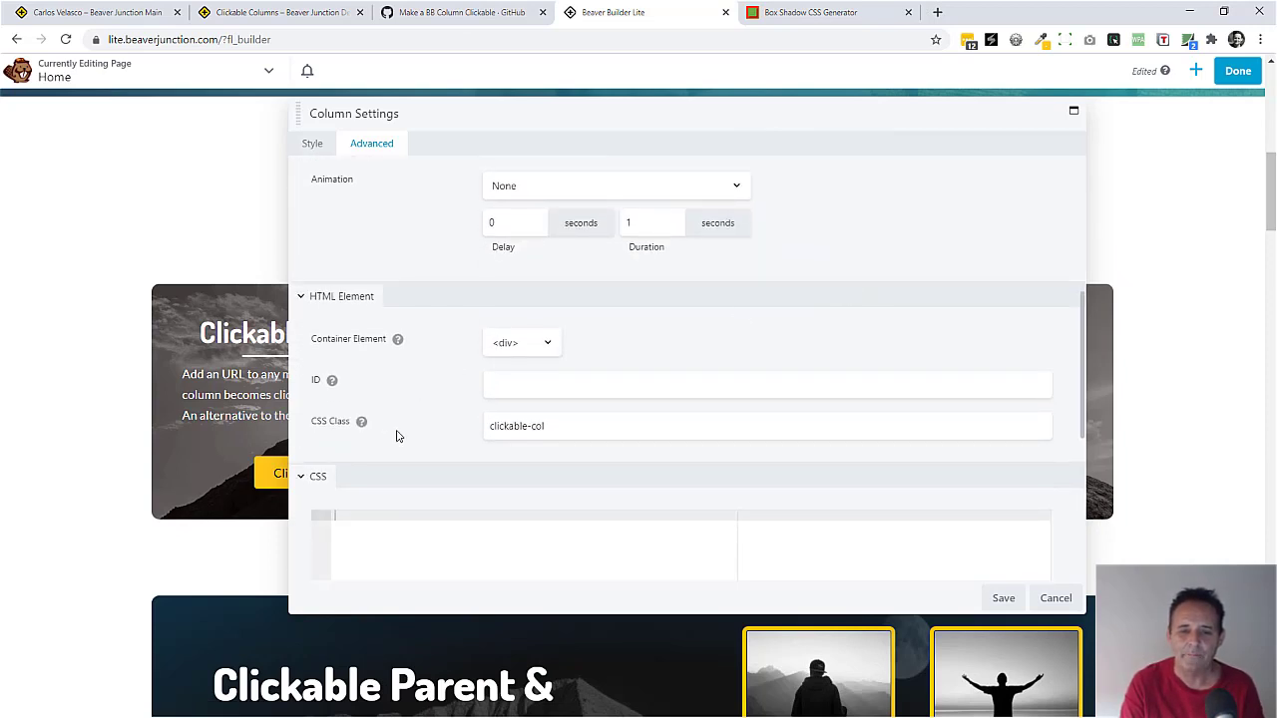
left_click(572, 425)
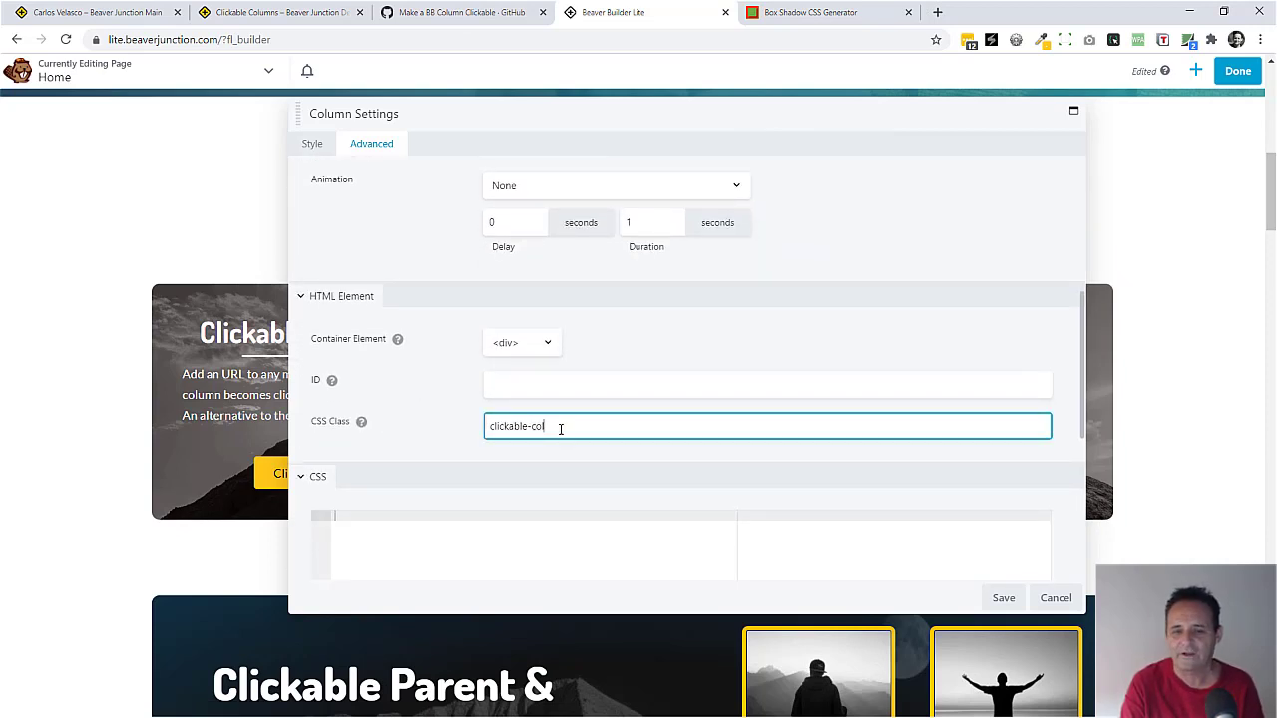
left_click_drag(556, 426, 467, 430)
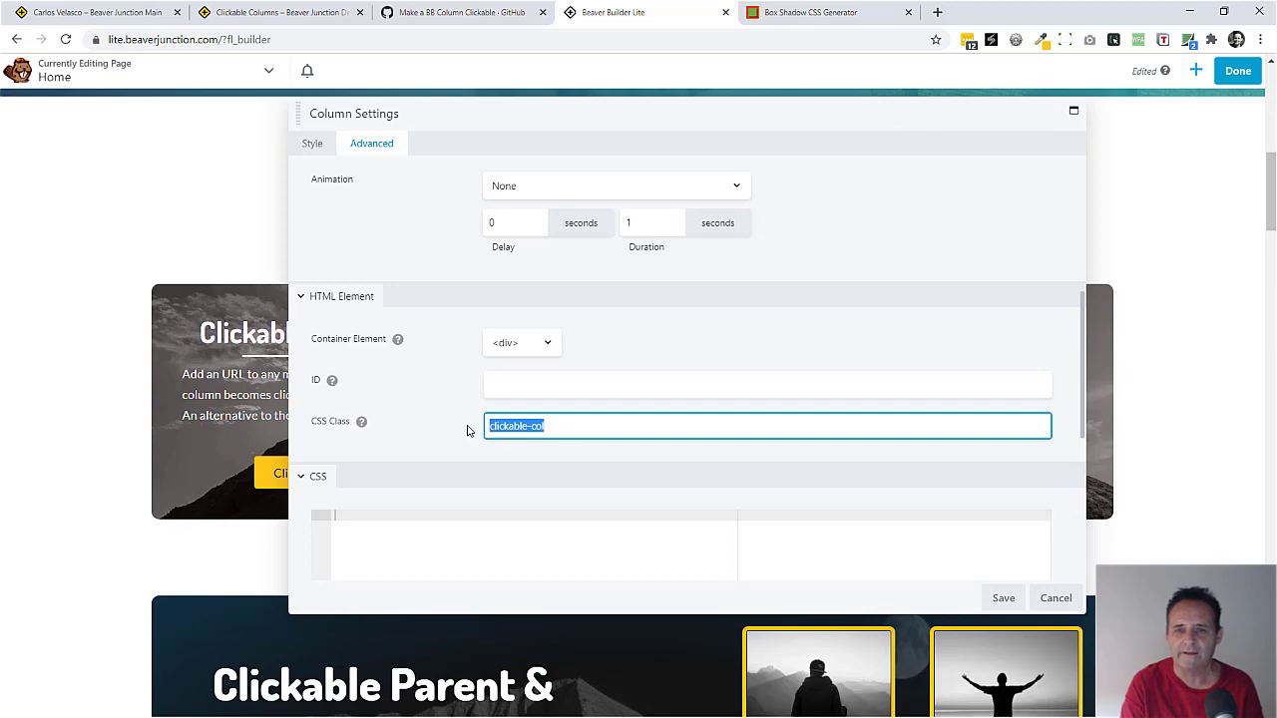
left_click(1055, 598)
Step: Locate the parent settings option for the Clickable Parent & Child Columns block
scroll(492, 299, "down", 4)
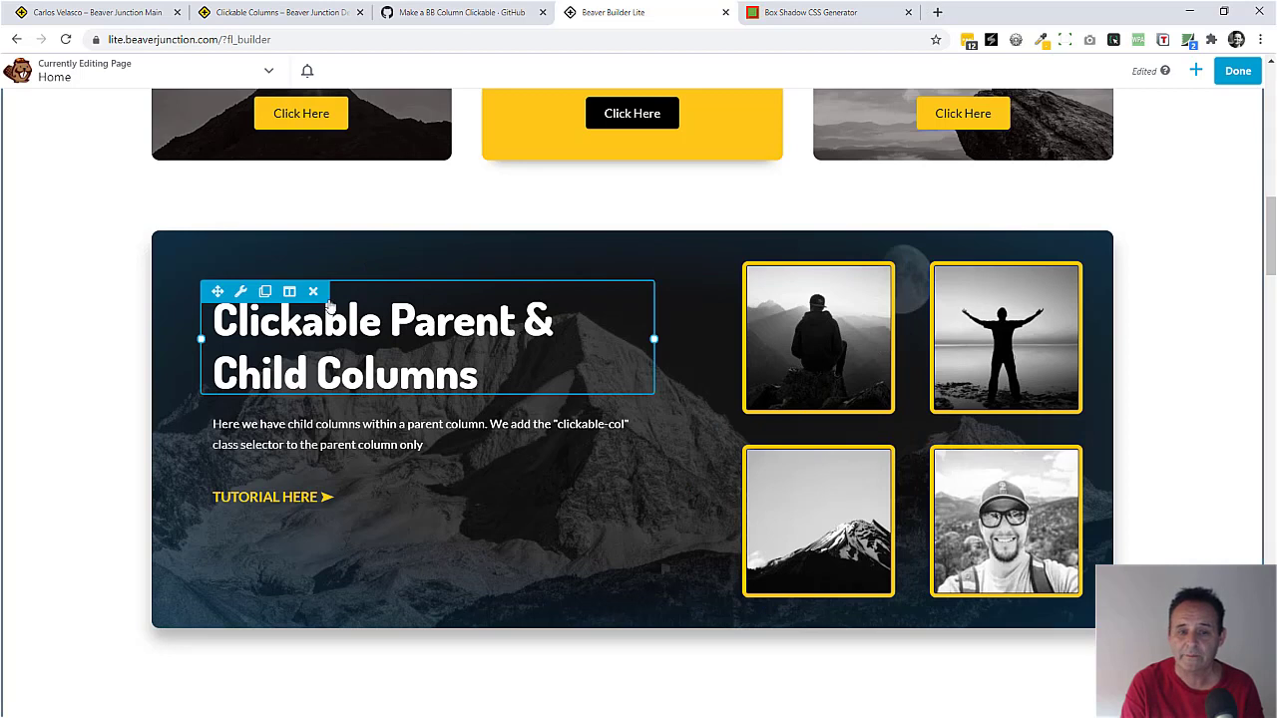
mouse_move(289, 292)
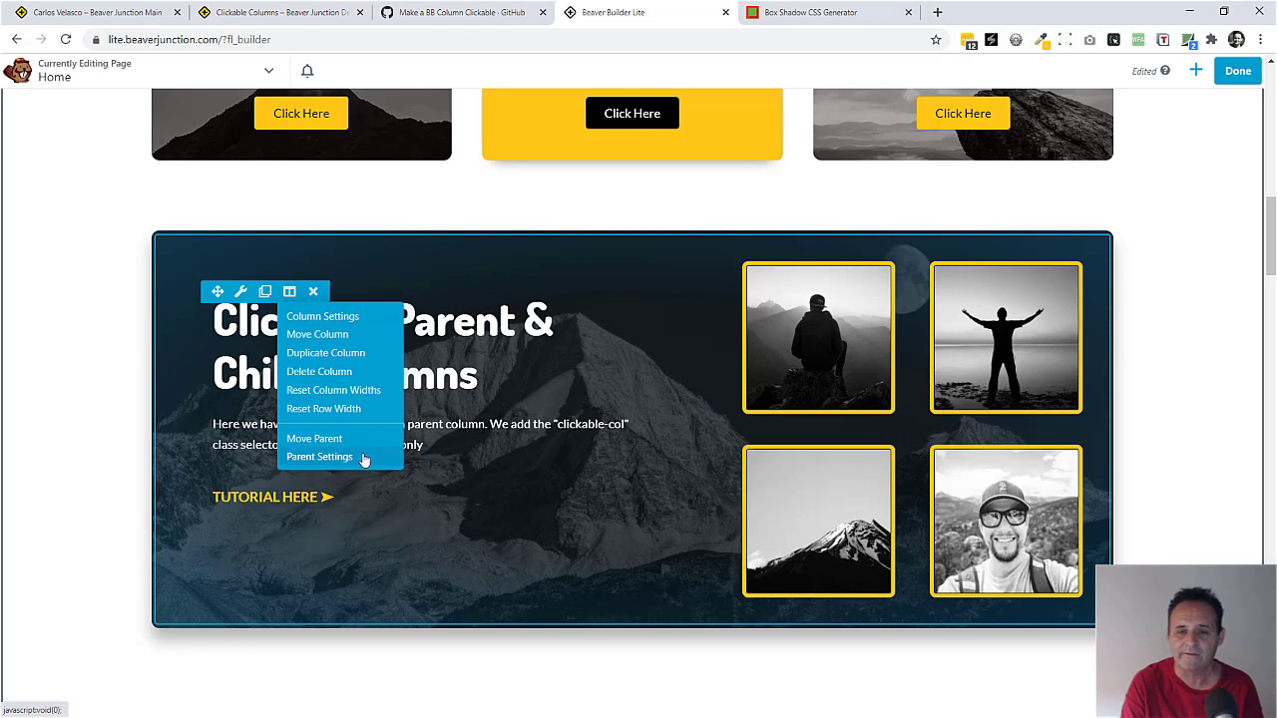
Step: Open the Clickable Columns row's advanced settings and examine its hover-effect CSS and JavaScript code
scroll(449, 434, "up", 5)
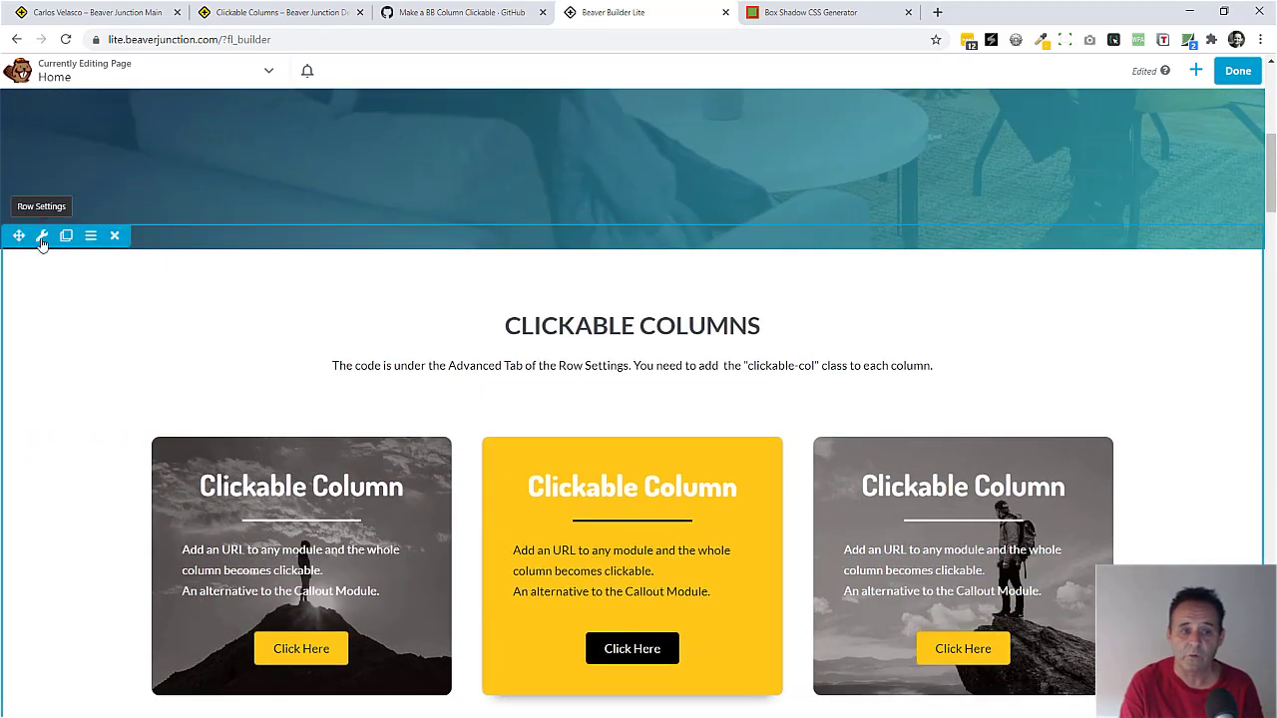
left_click(41, 238)
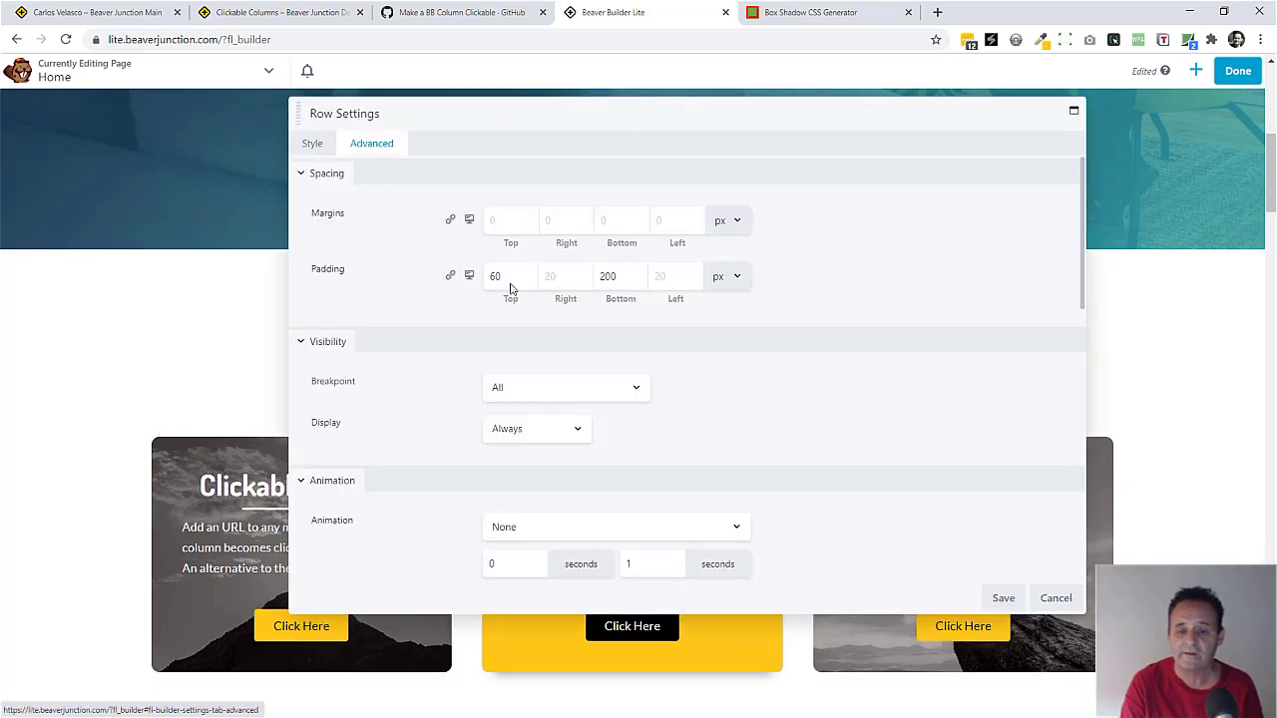
scroll(619, 297, "down", 4)
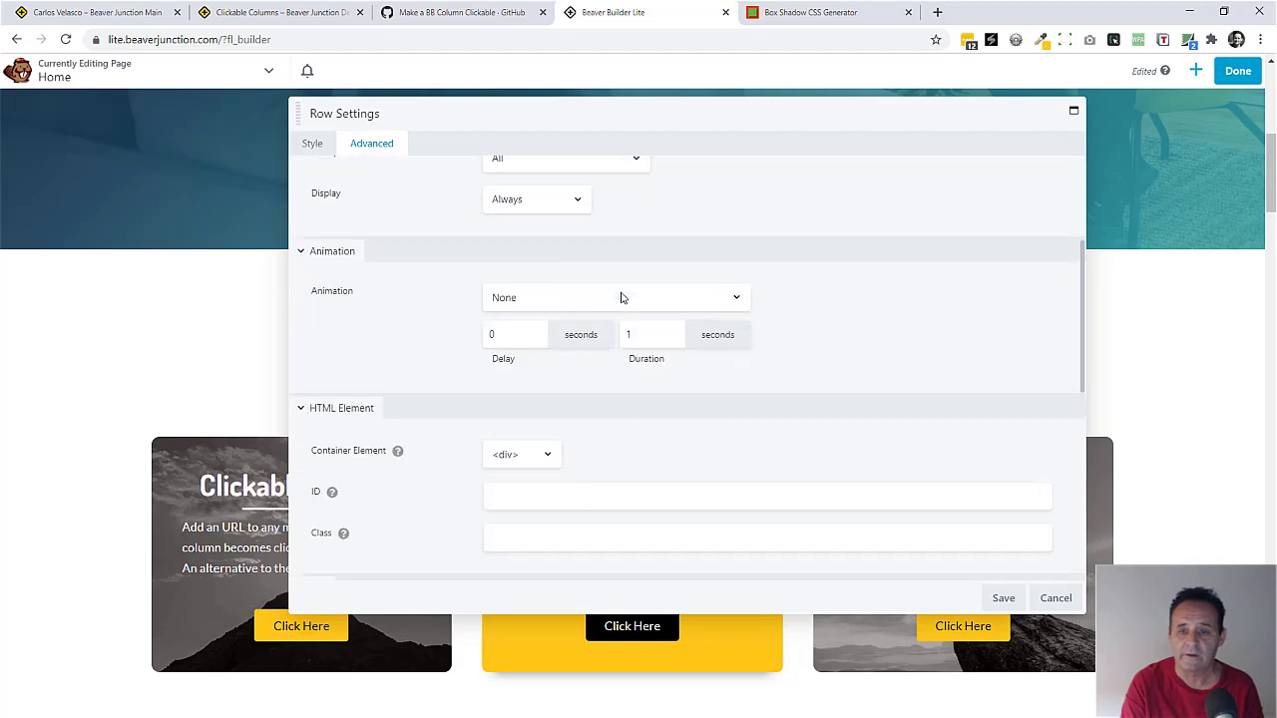
scroll(621, 297, "down", 3)
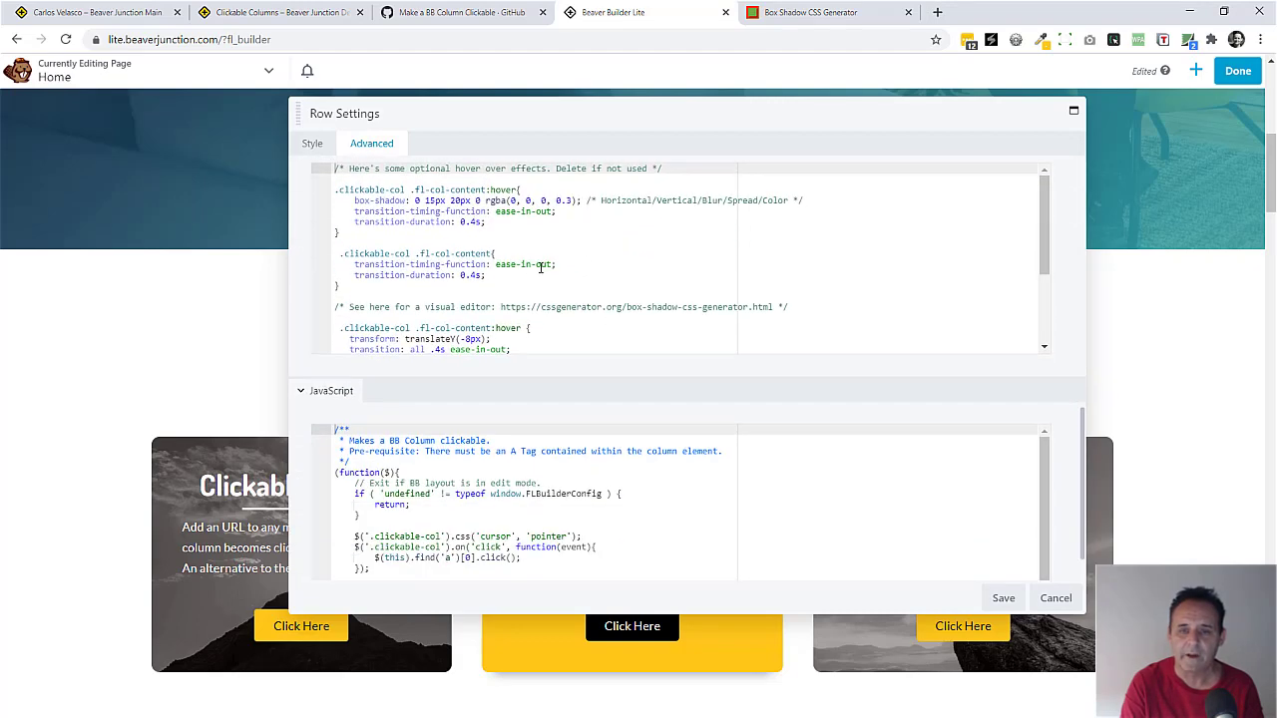
scroll(605, 288, "down", 3)
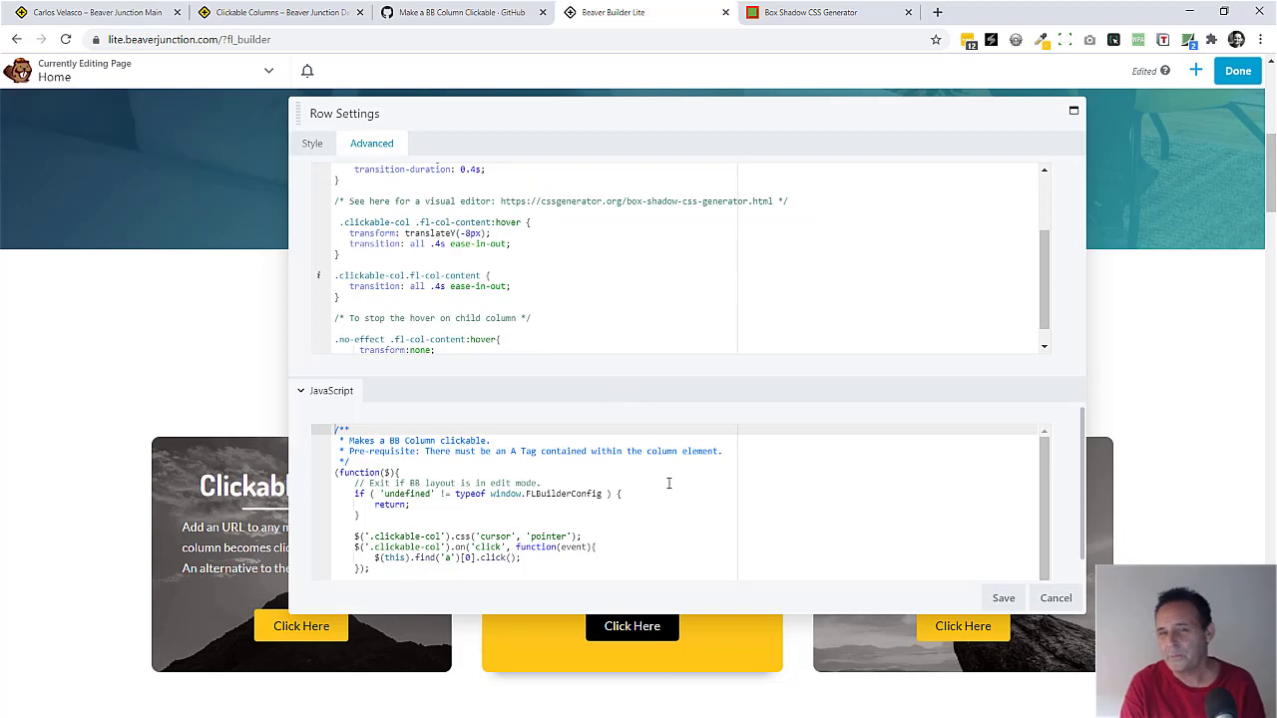
Step: Cut all the clickable-column JavaScript from the Clickable Columns row's advanced settings and save the row
scroll(654, 519, "down", 1)
scroll(655, 522, "down", 1)
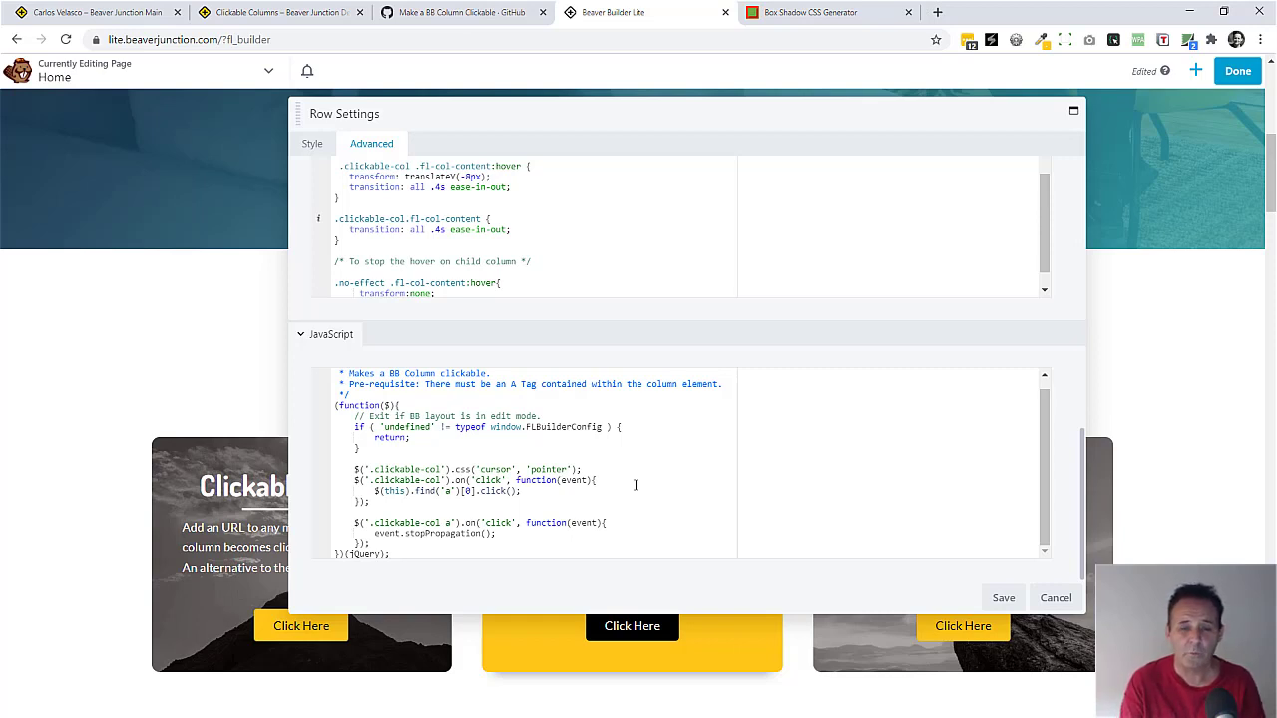
left_click(441, 540)
key("ctrl+a")
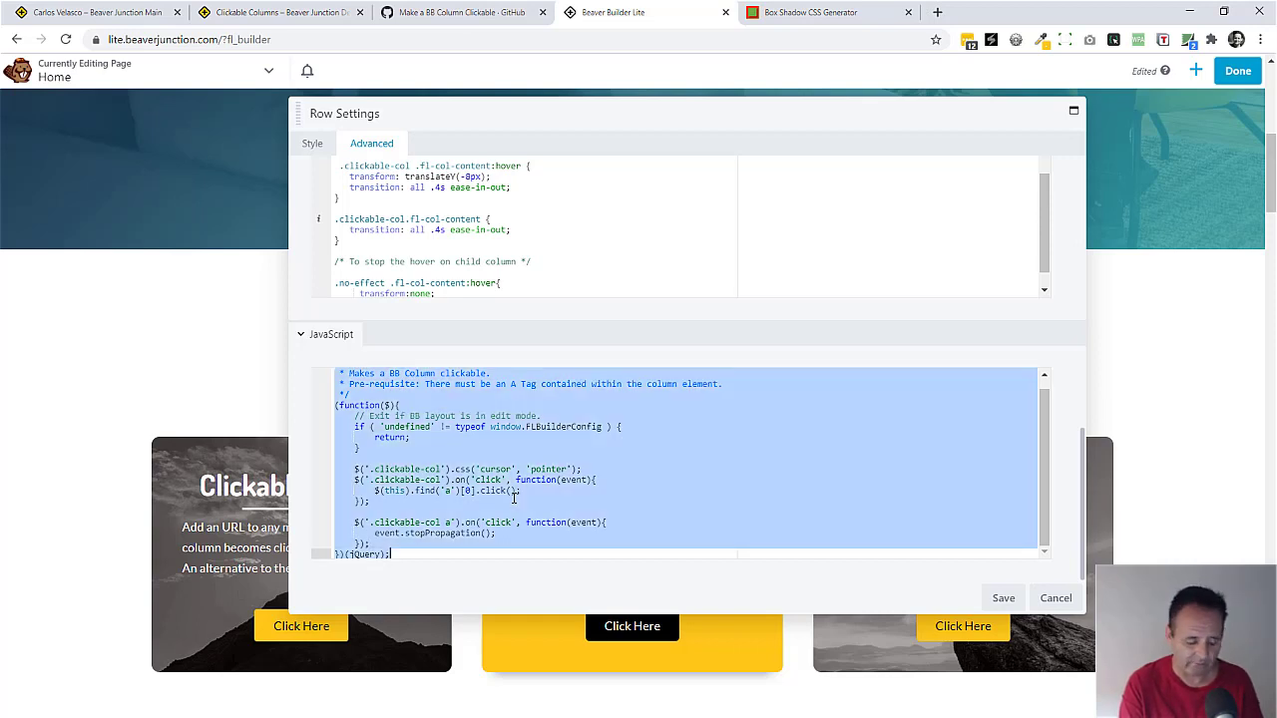
key("BackSpace")
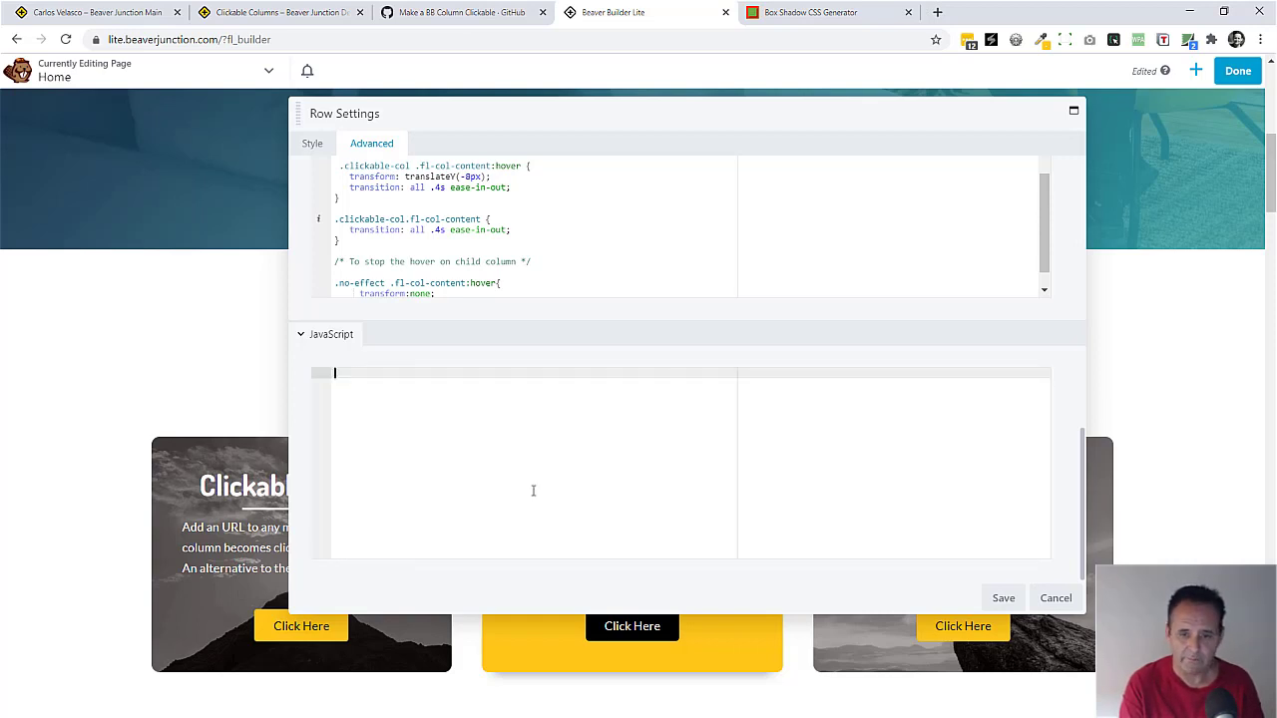
left_click(1002, 598)
Step: Paste the clickable-column script into the JavaScript of the Global Settings and save
scroll(590, 315, "up", 2)
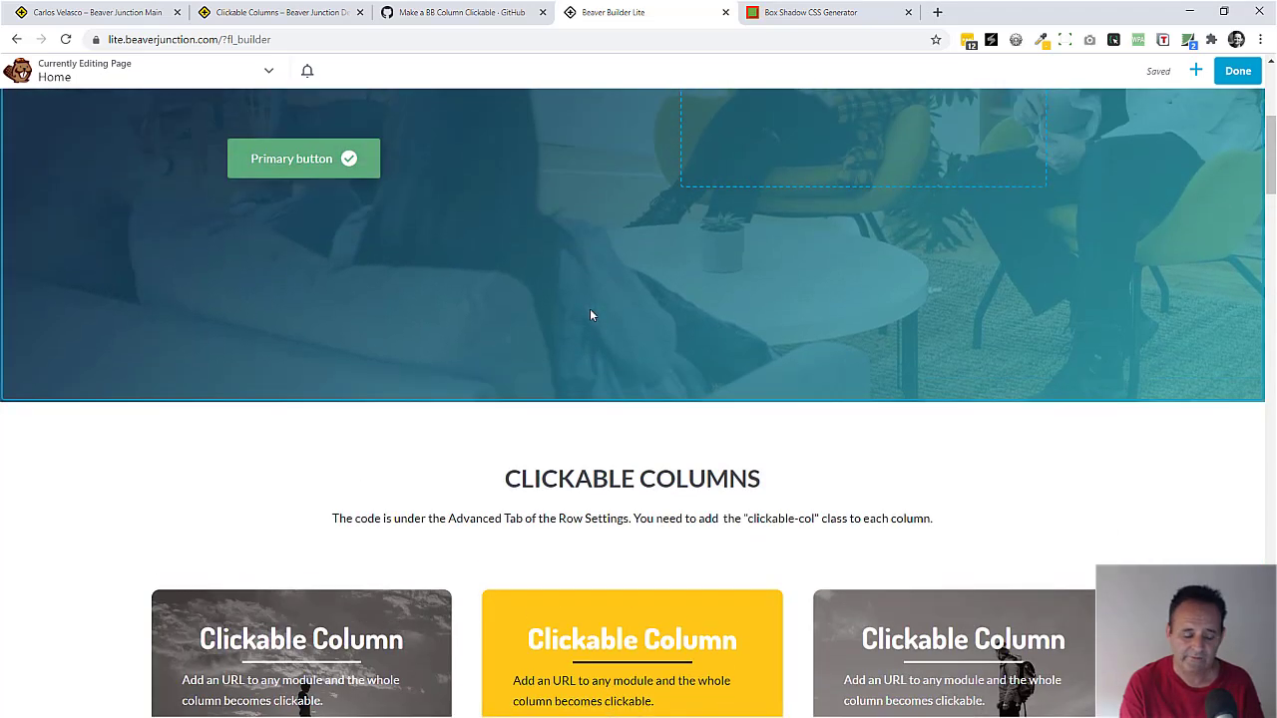
scroll(591, 314, "up", 3)
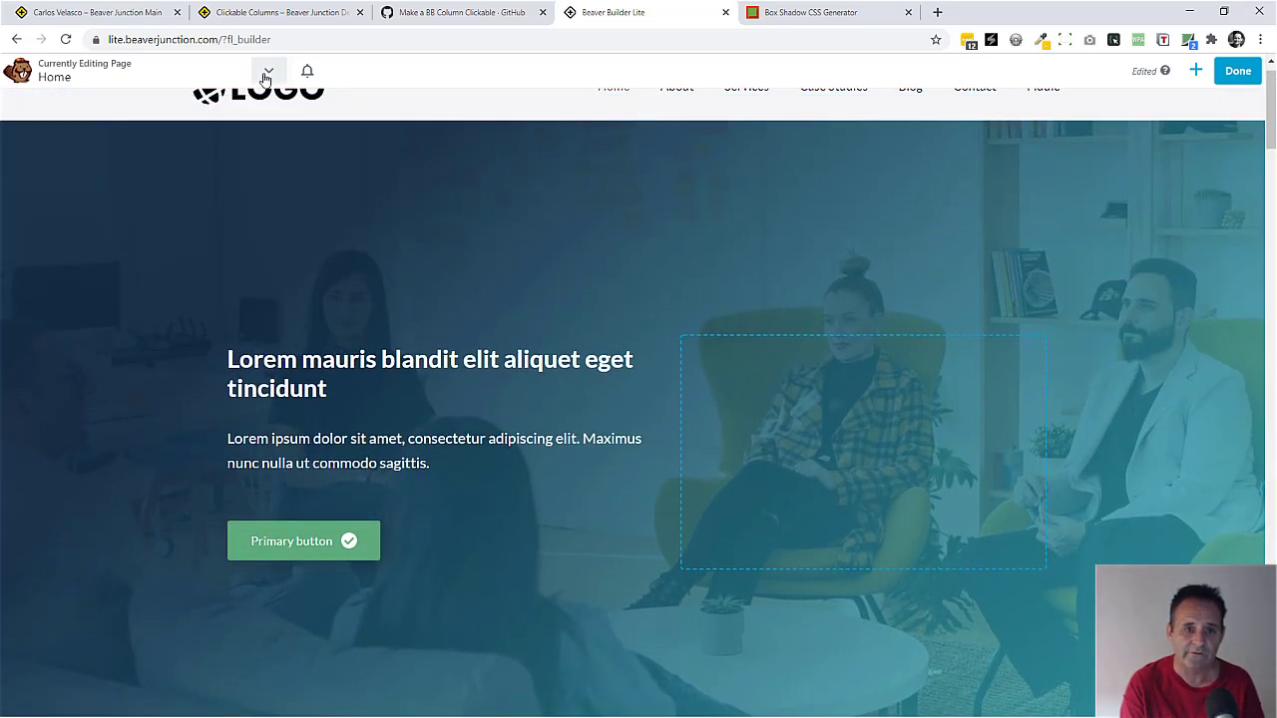
left_click(268, 72)
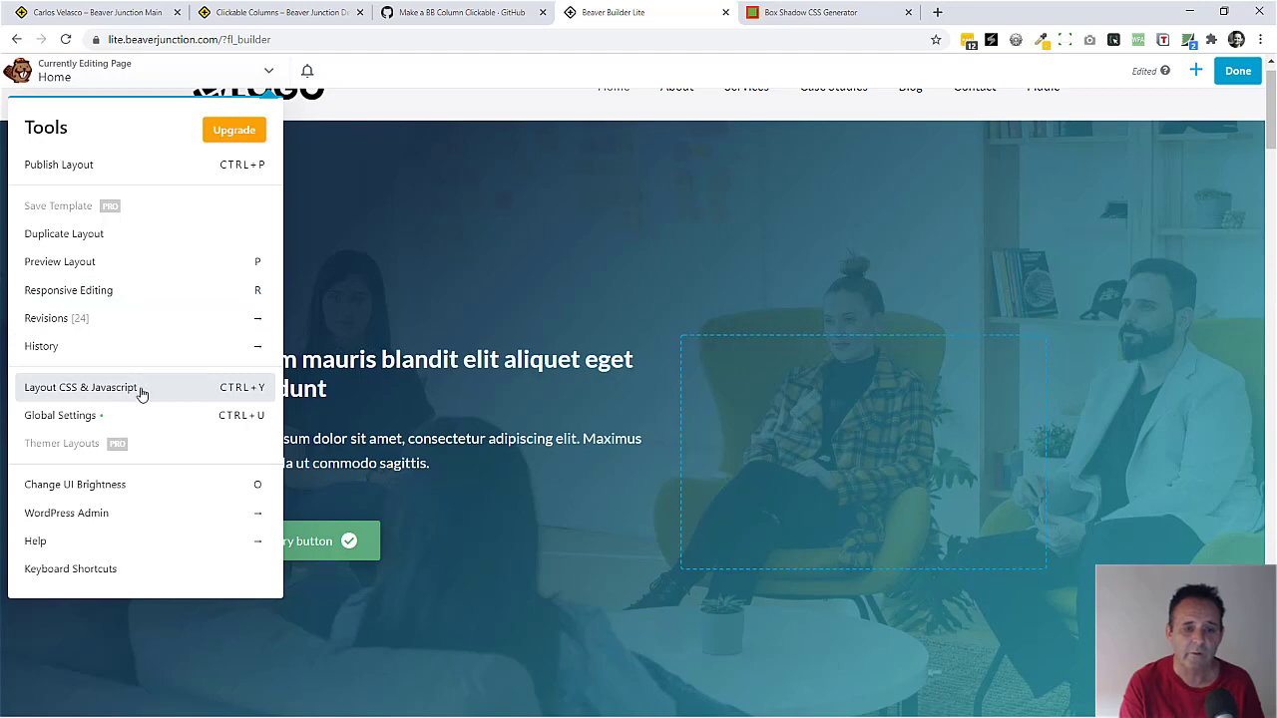
left_click(126, 417)
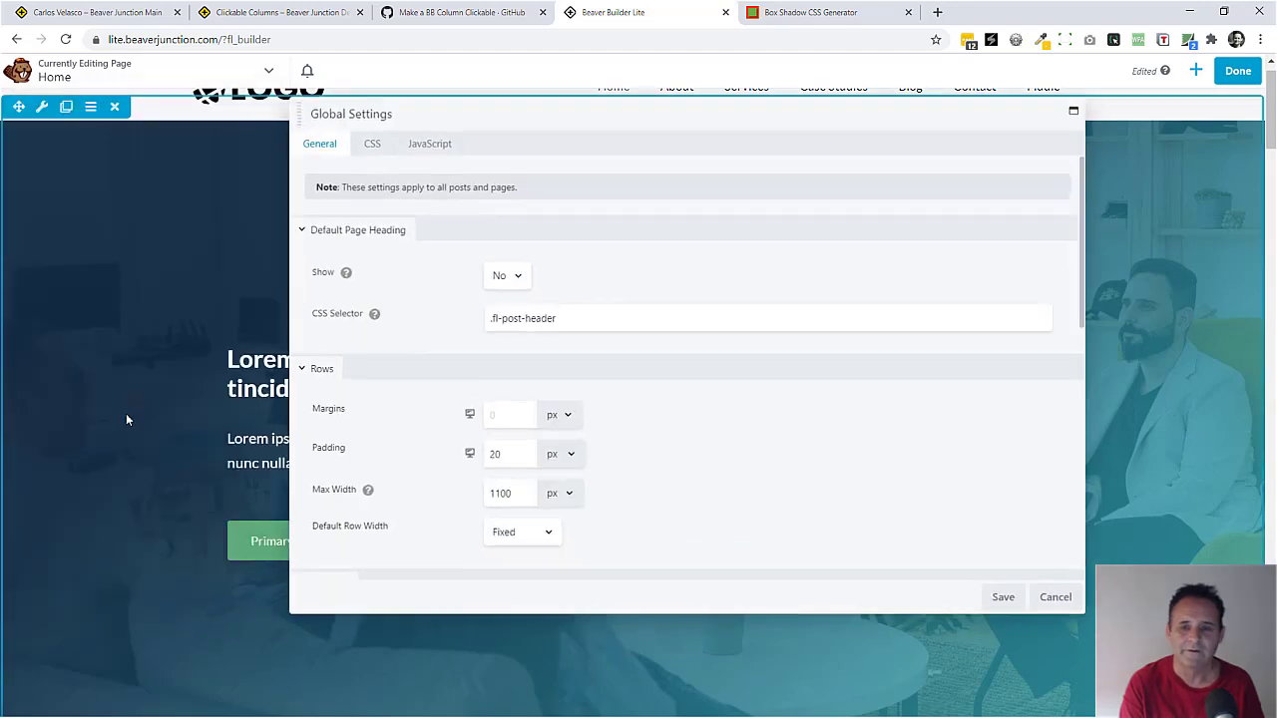
left_click(431, 143)
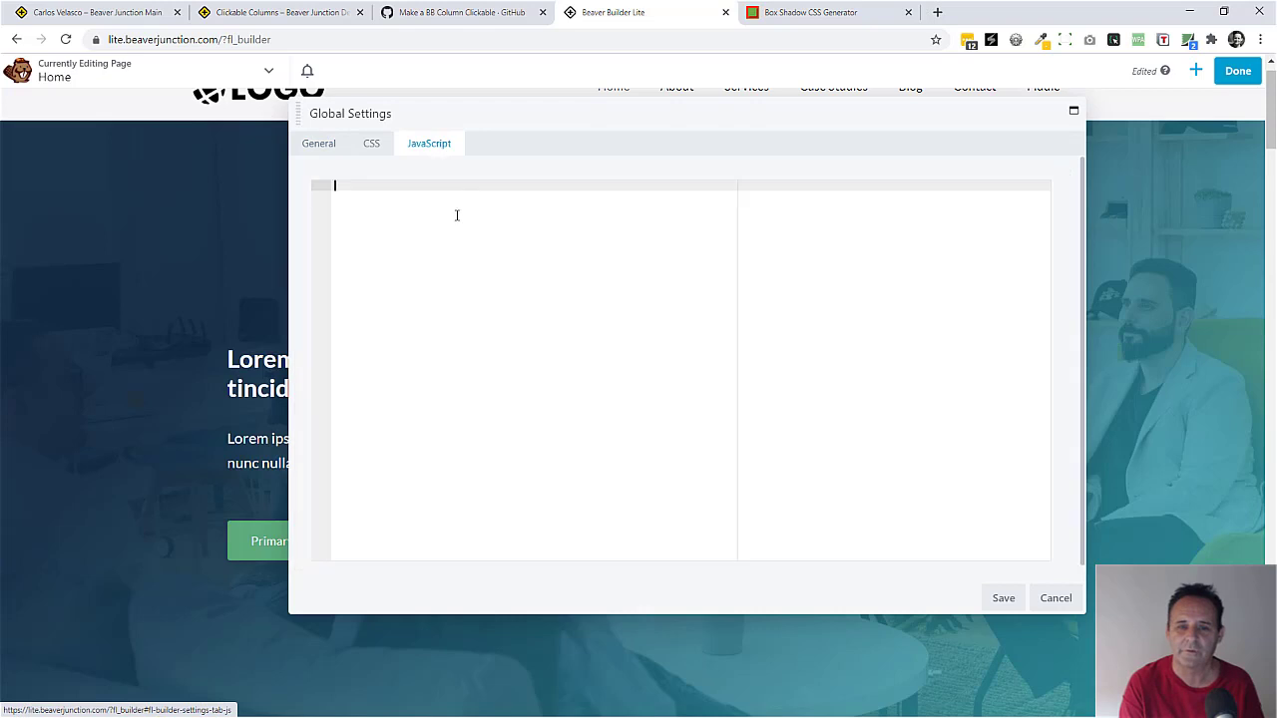
type("/**  * Makes a BB Column clickable.  * Pre-requisite: There must be an A Tag contained within the column element.  */ (function($){     // Exit if BB layout is in edit mode.     if ( 'undefined' != typeof window.FLBuilderConfig ) {         return;     }      $('.clickable-col').css('cursor', 'pointer');     $('.clickable-col').on('click', function(event){         $(this).find('a')[0].click();     });      $('.clickable-col a').on('click', function(event){         event.stopPropagation();     }); })(jQuery);")
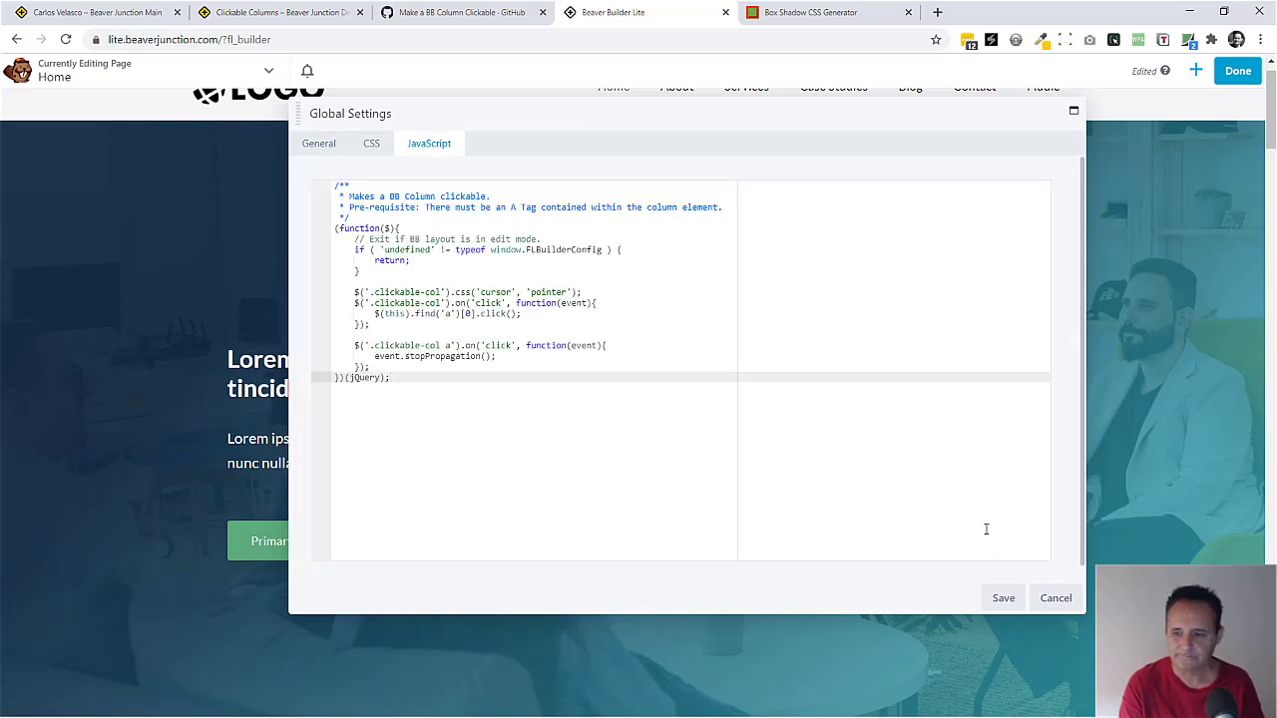
left_click(1001, 598)
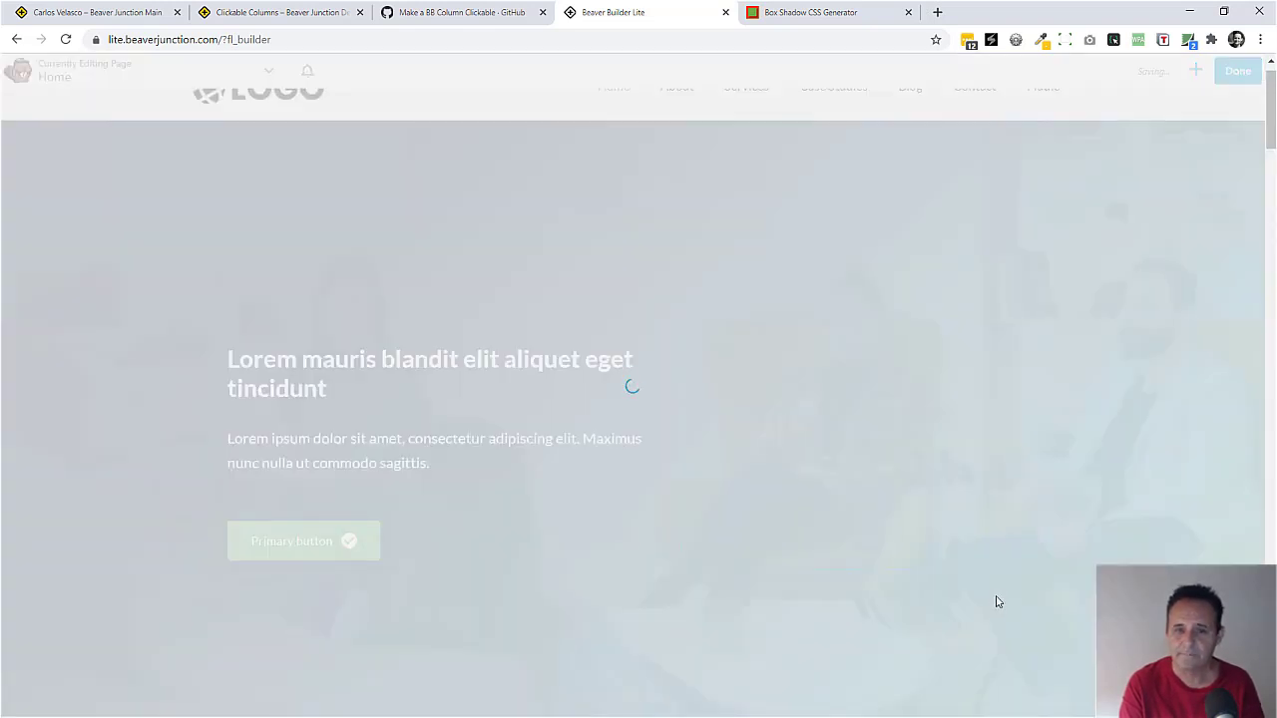
Step: Check the column editing options of the first Clickable Column on the page
scroll(638, 364, "down", 2)
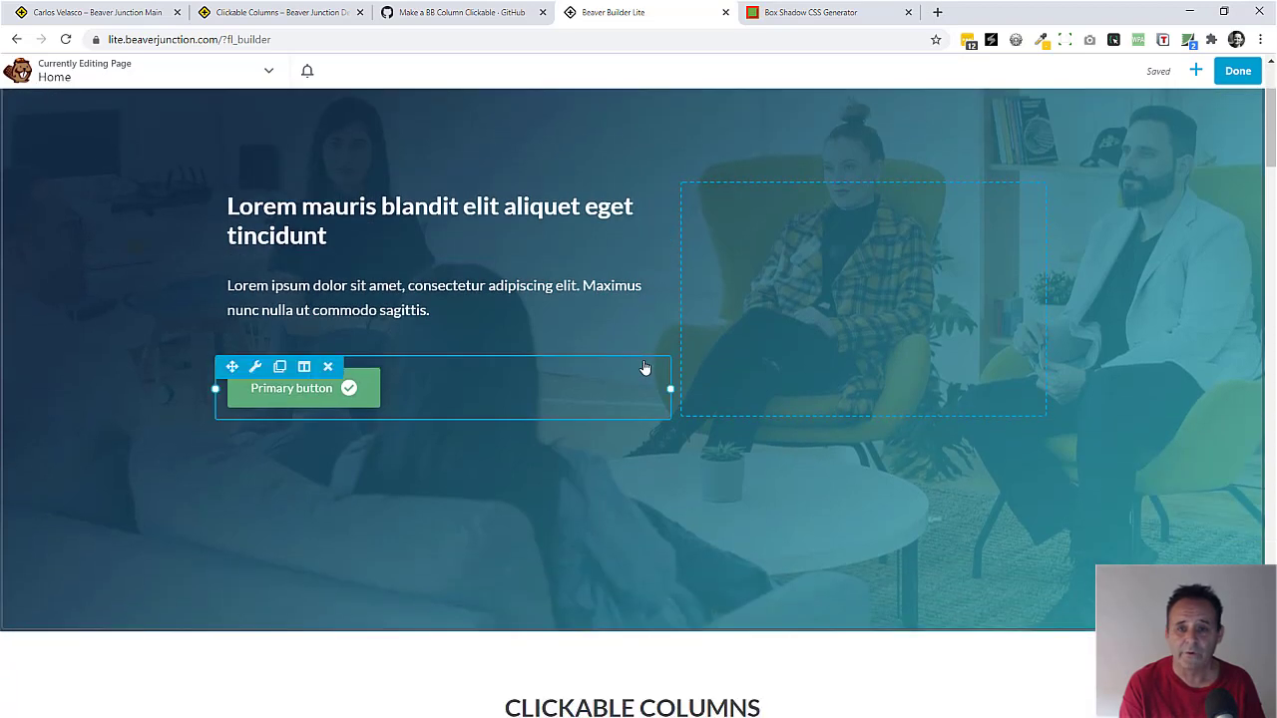
scroll(645, 369, "down", 6)
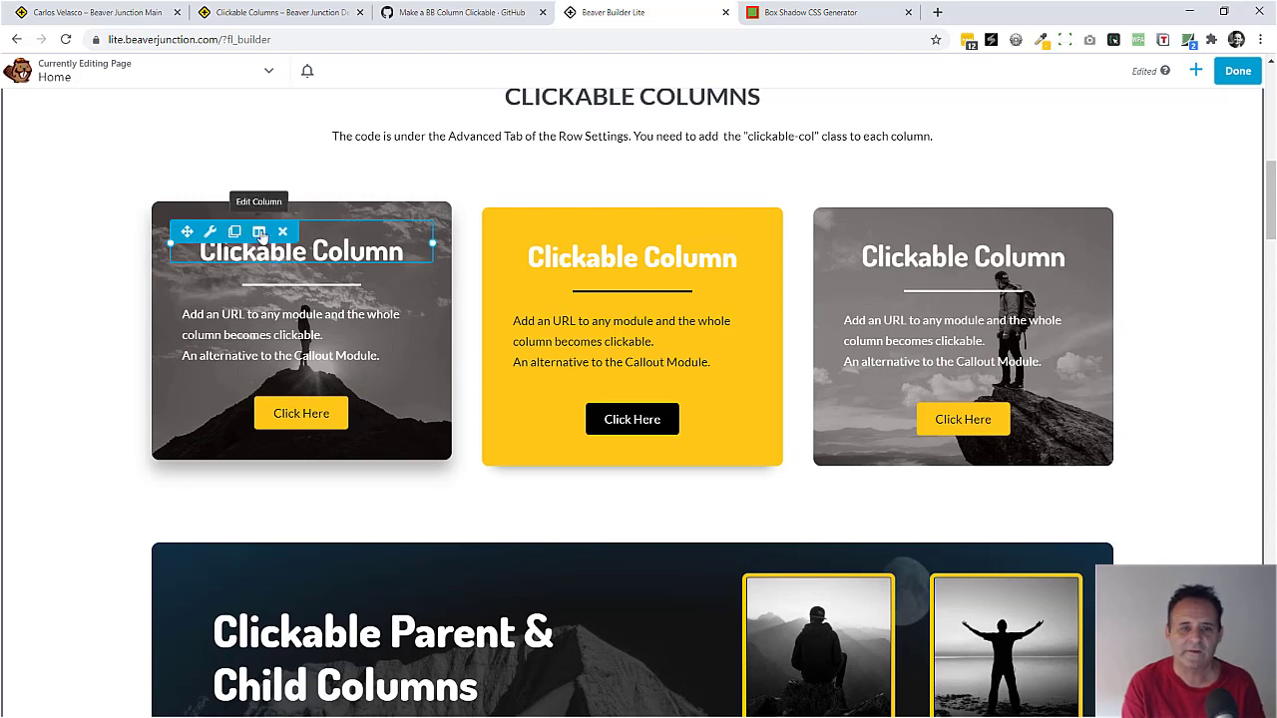
left_click(260, 233)
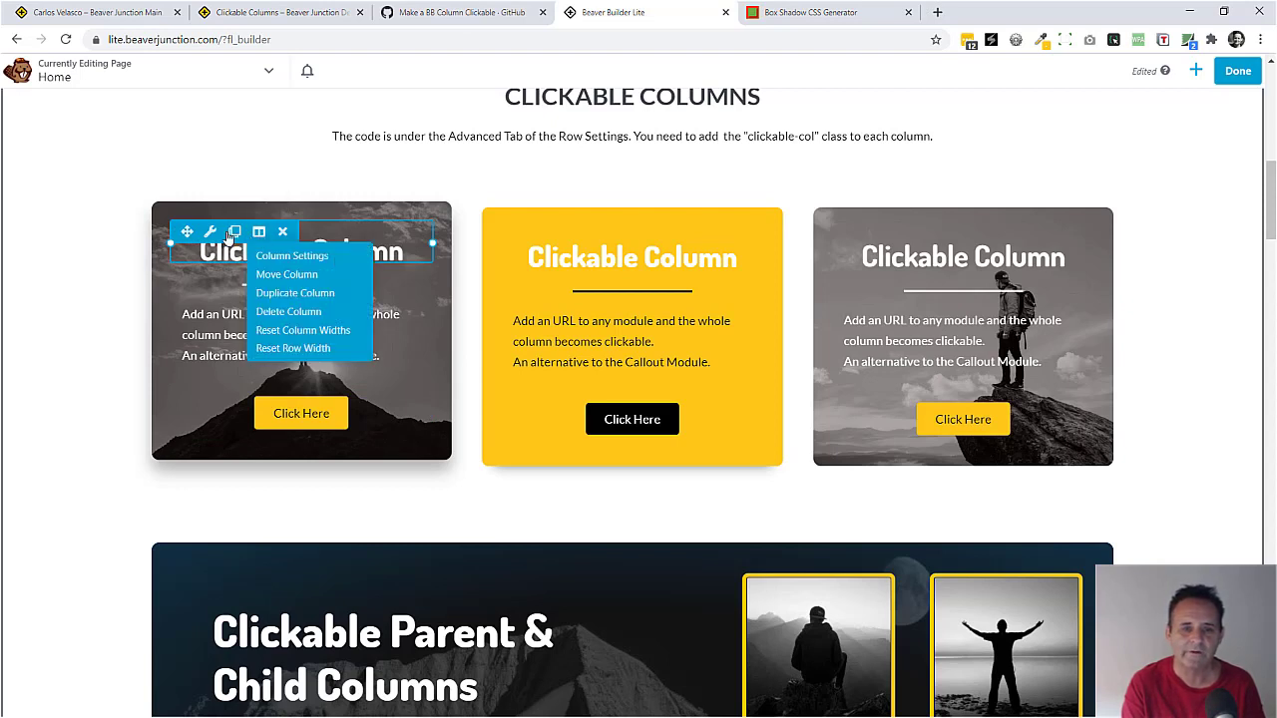
scroll(110, 223, "up", 2)
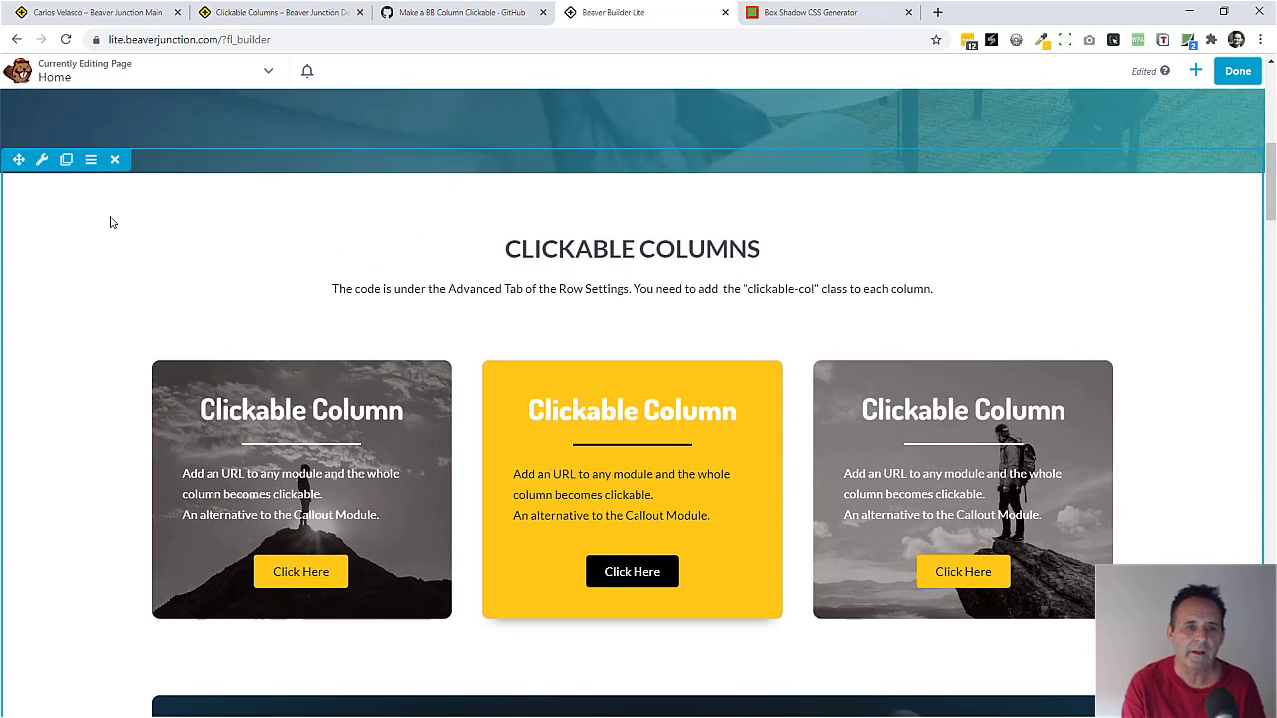
Step: Open the Clickable Columns row's advanced settings and examine the box-shadow and transition hover rules in its CSS, moving the dialog lower
left_click(42, 161)
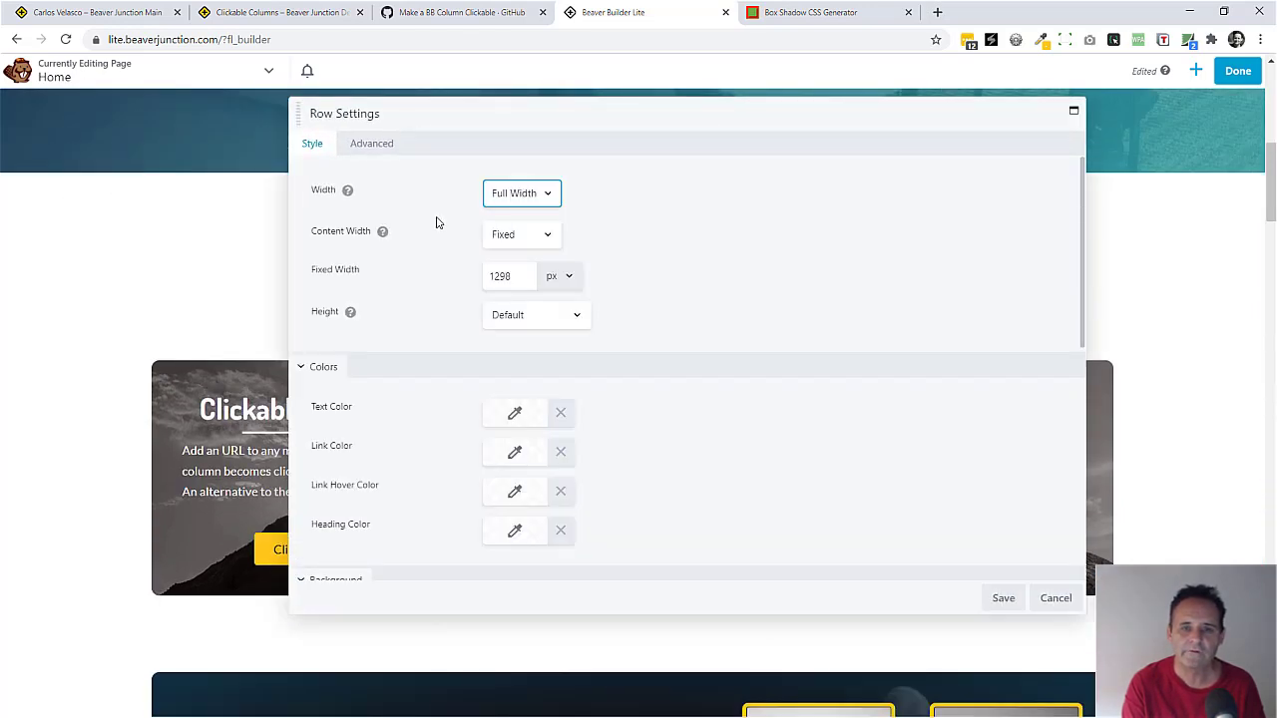
scroll(444, 224, "down", 5)
left_click(378, 152)
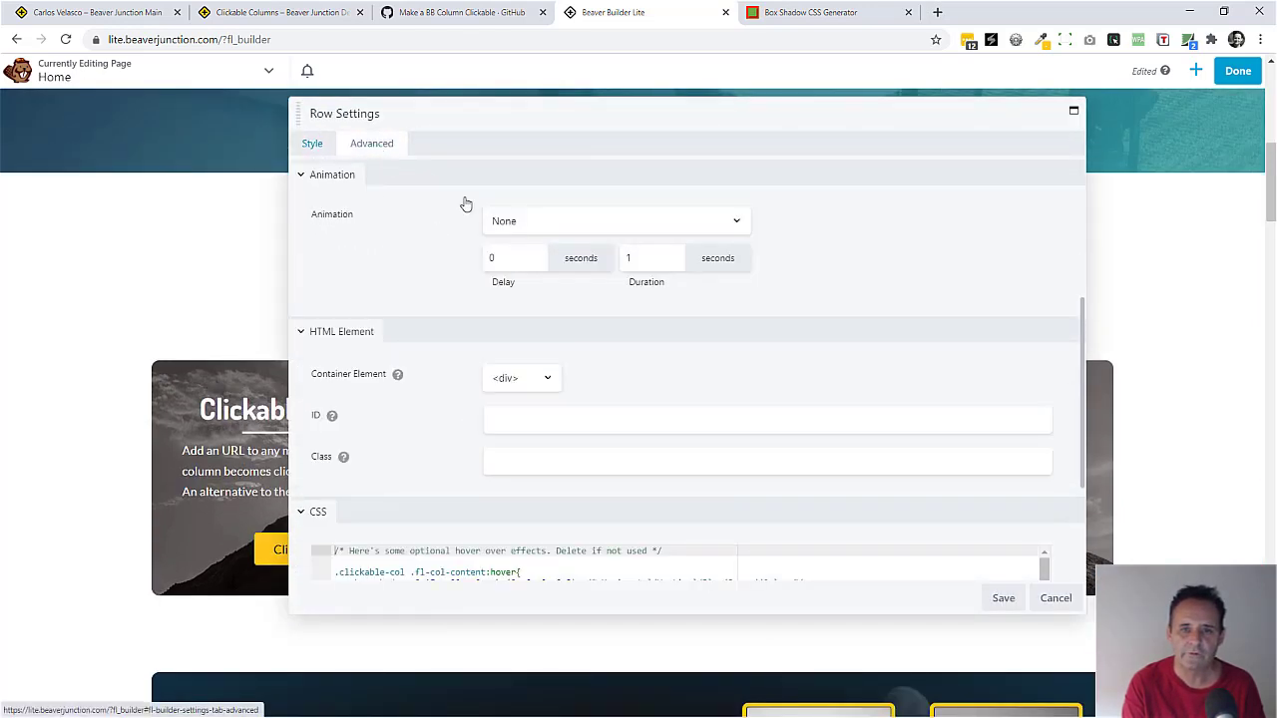
scroll(556, 282, "down", 3)
scroll(556, 288, "down", 2)
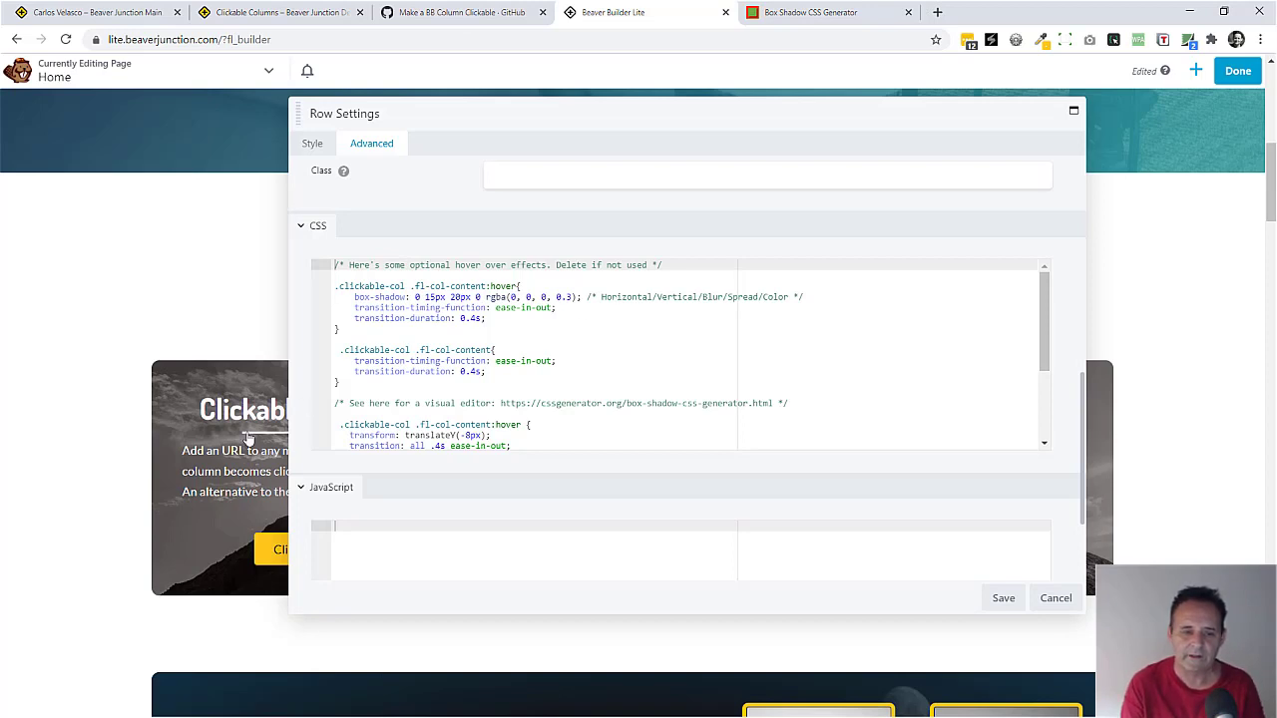
mouse_move(223, 459)
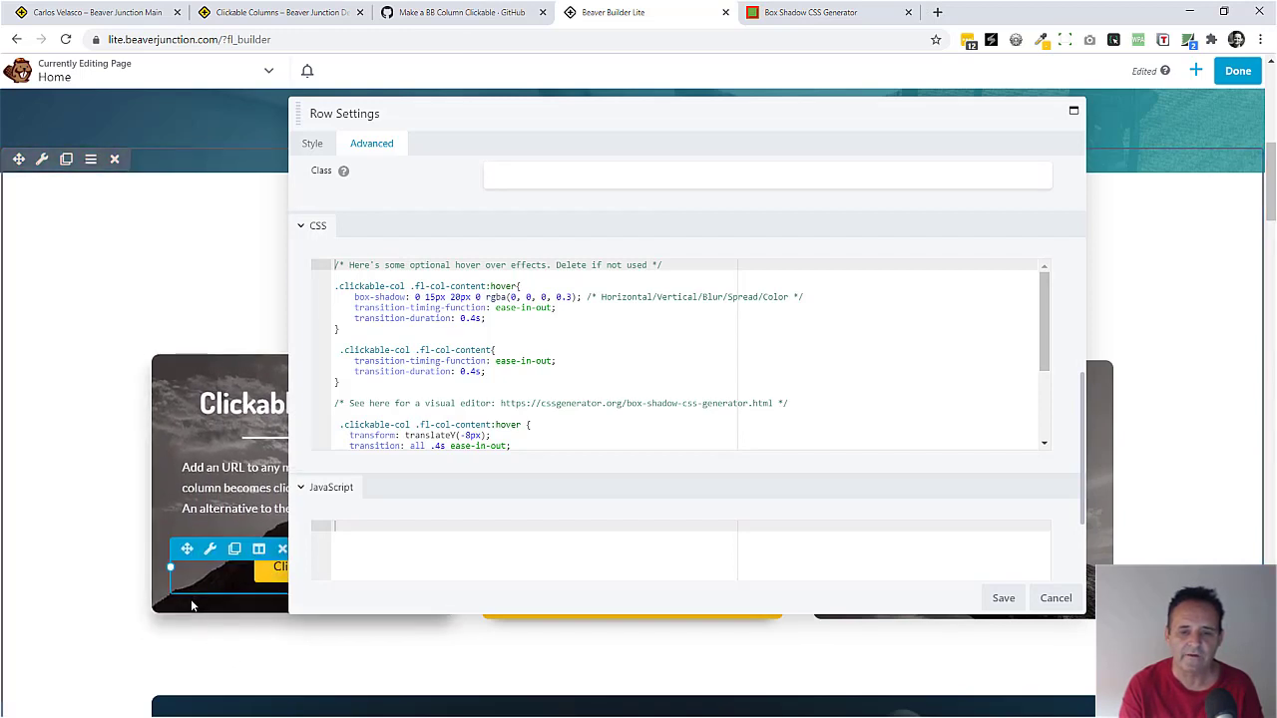
scroll(556, 361, "down", 2)
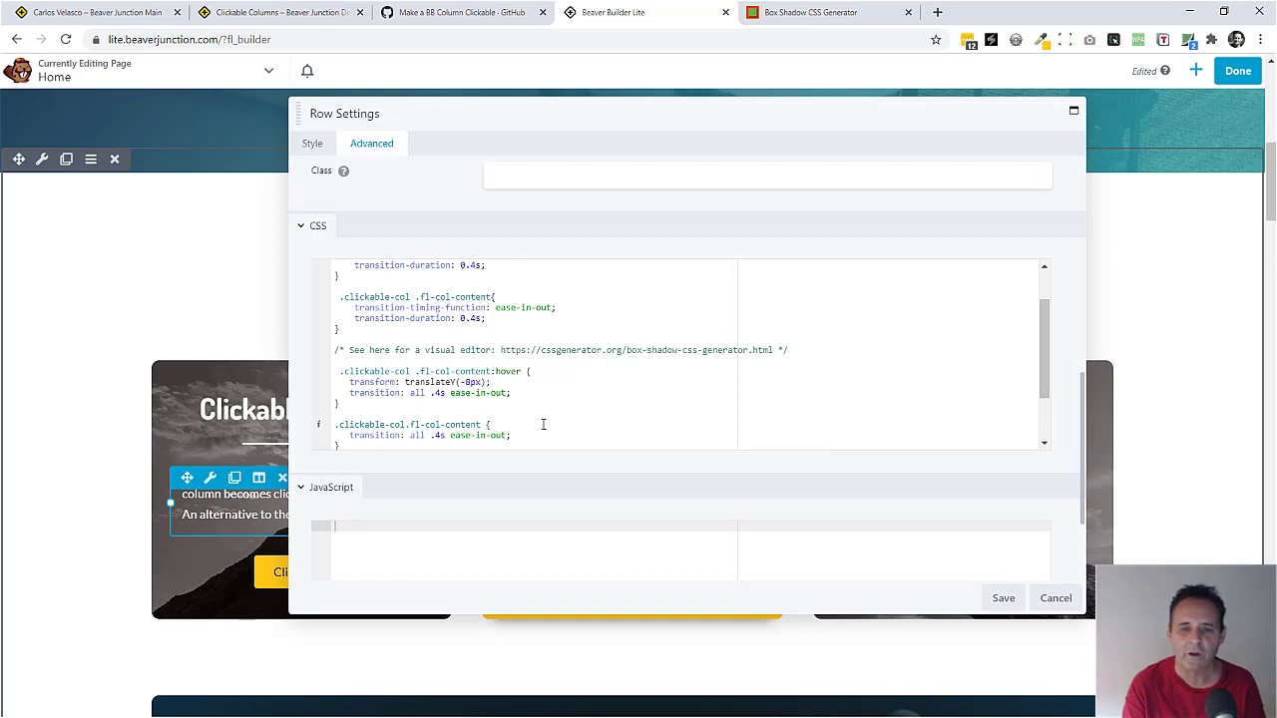
scroll(543, 424, "up", 2)
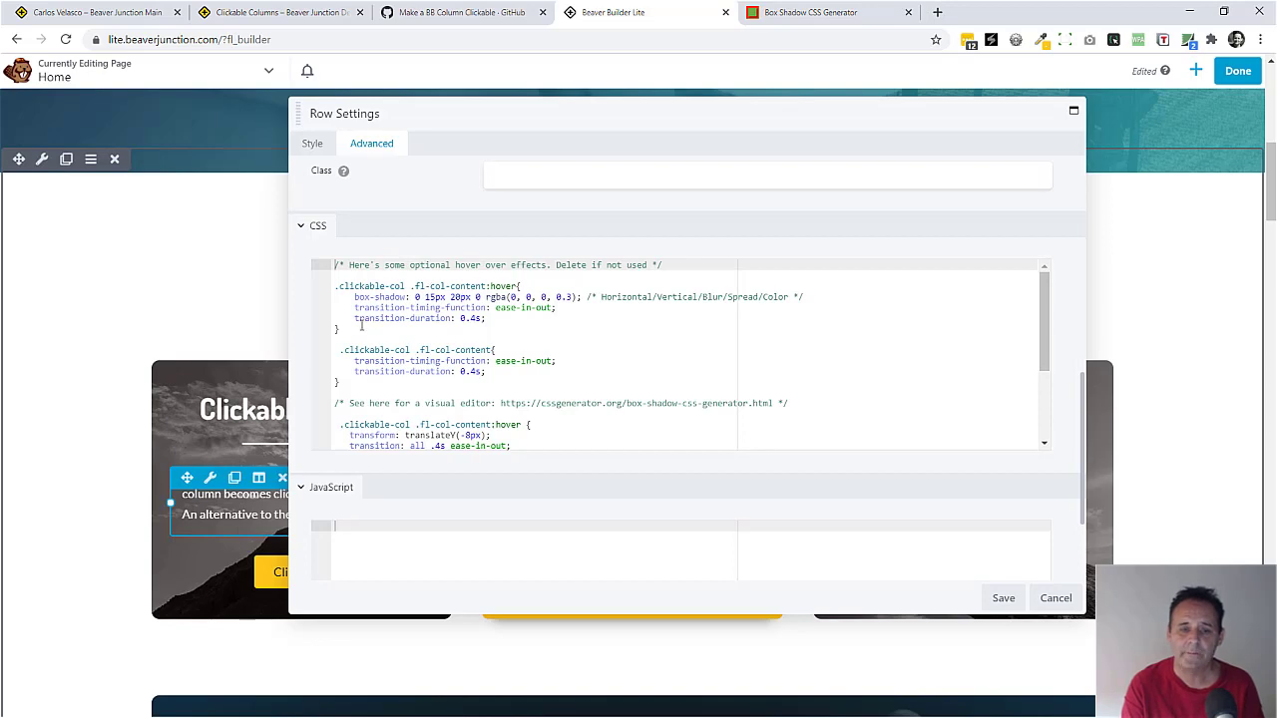
left_click_drag(526, 112, 548, 200)
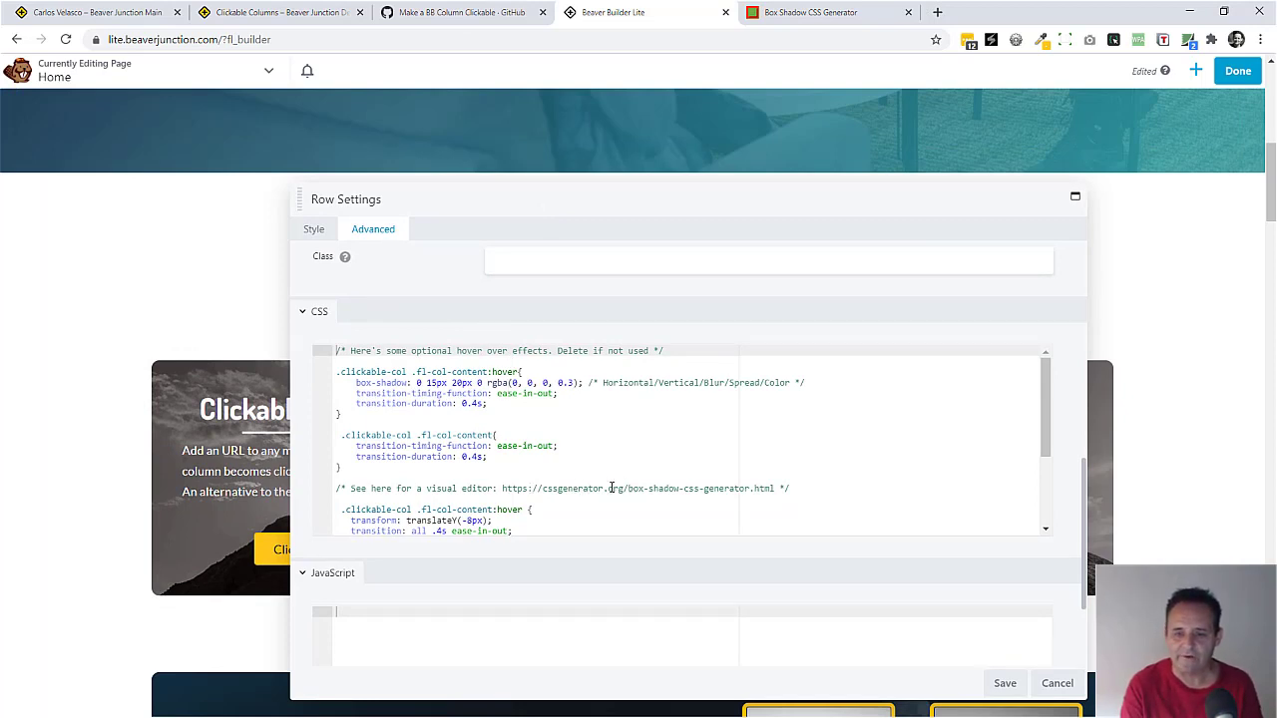
Step: Switch to the Box Shadow CSS Generator and set horizontal -63px, vertical -15px, blur 71px, spread -30px and shadow opacity 0.57
left_click(803, 12)
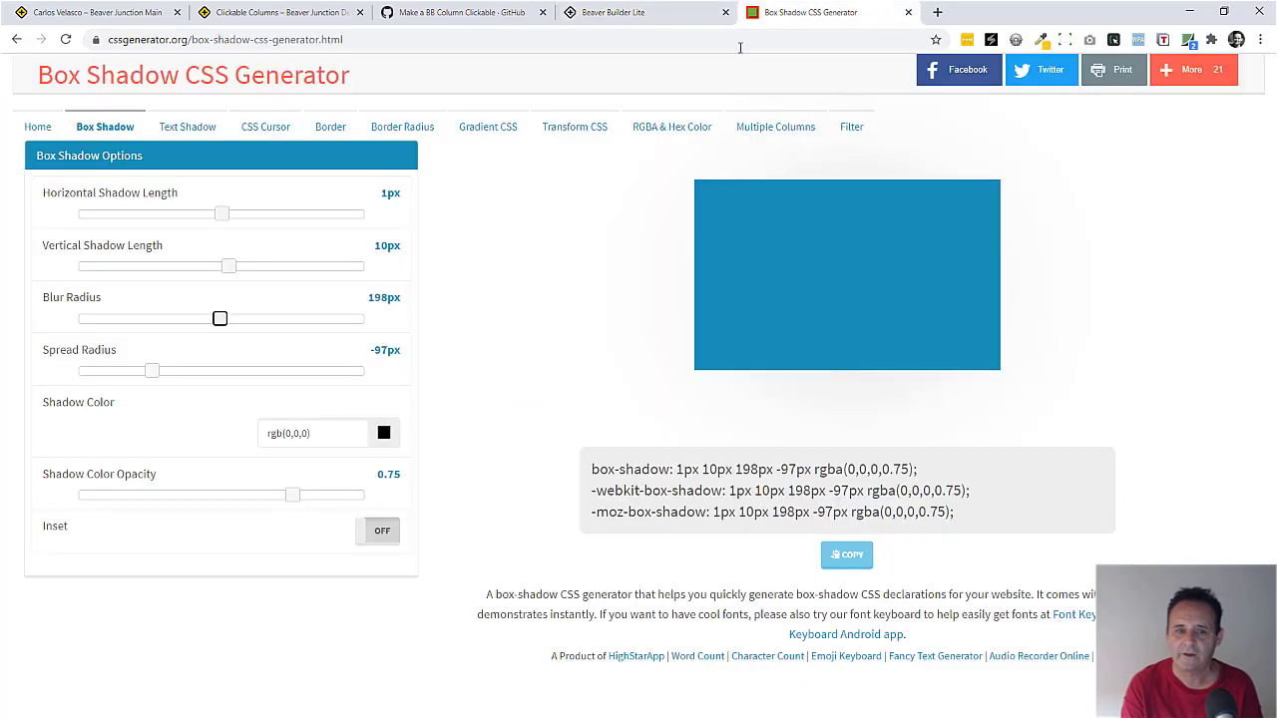
left_click_drag(219, 214, 153, 213)
left_click_drag(229, 265, 146, 265)
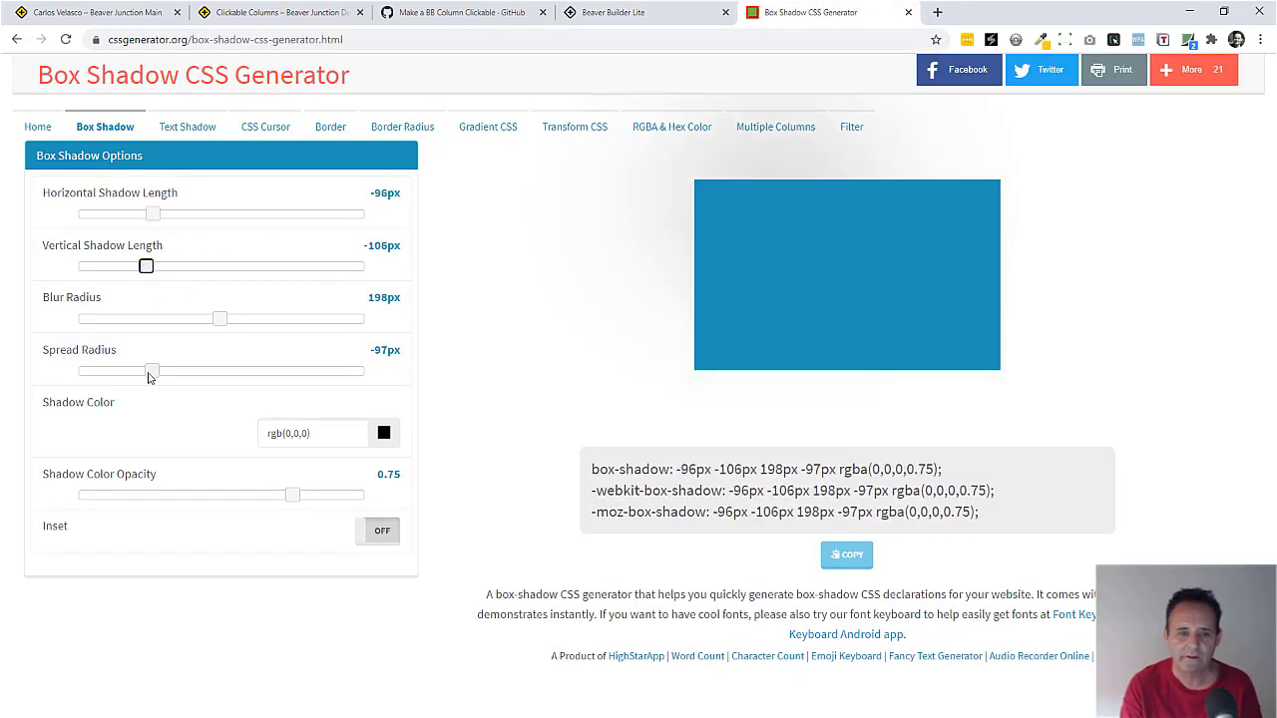
left_click_drag(152, 371, 201, 379)
left_click_drag(292, 495, 240, 513)
mouse_move(200, 371)
left_mouse_down()
mouse_move(134, 373)
mouse_move(200, 371)
left_mouse_up()
left_click_drag(220, 319, 129, 318)
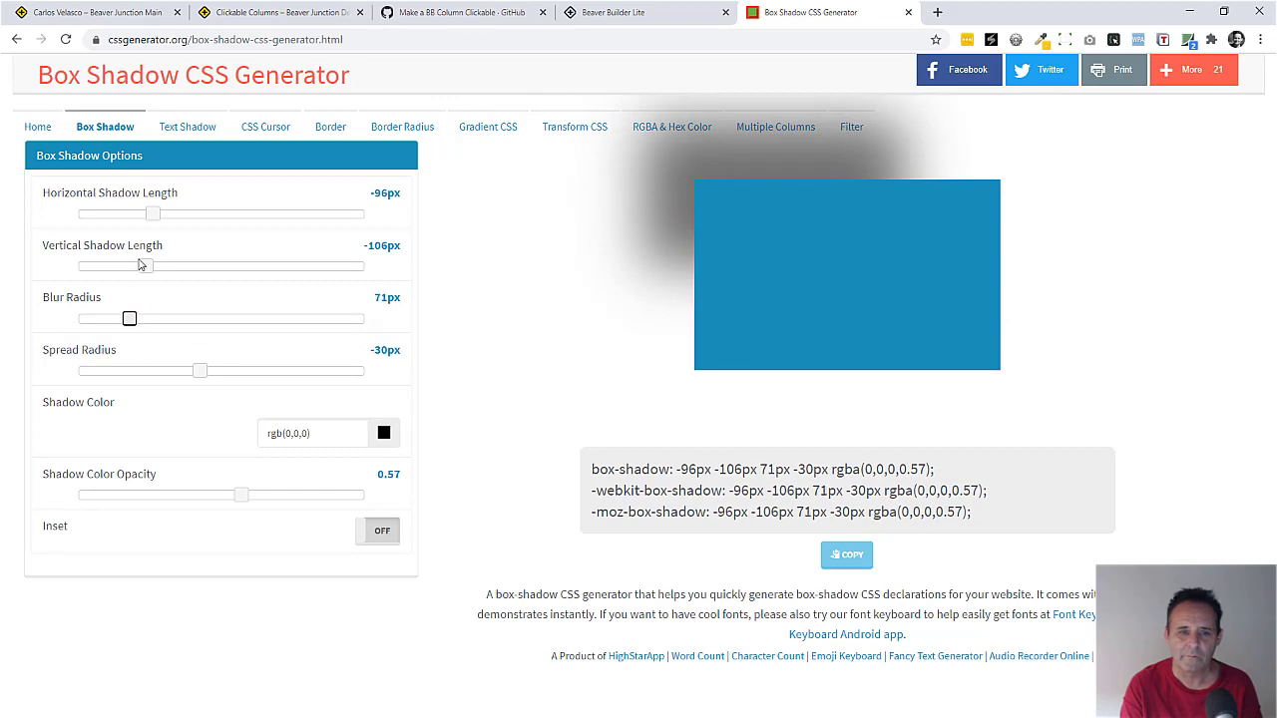
left_click_drag(146, 265, 232, 271)
left_click_drag(153, 214, 177, 239)
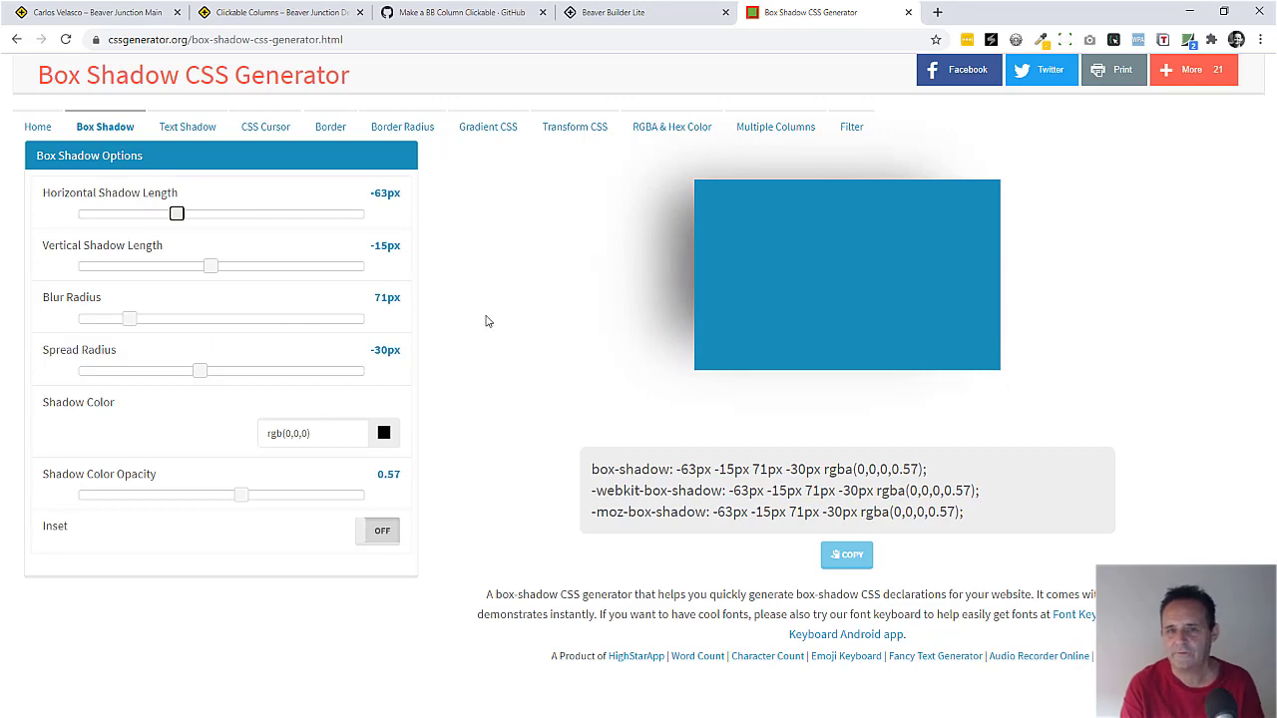
Step: View the Clickable Columns demo page, and return to Beaver Builder Lite to read the end of the row's CSS beside the first column
left_click(245, 12)
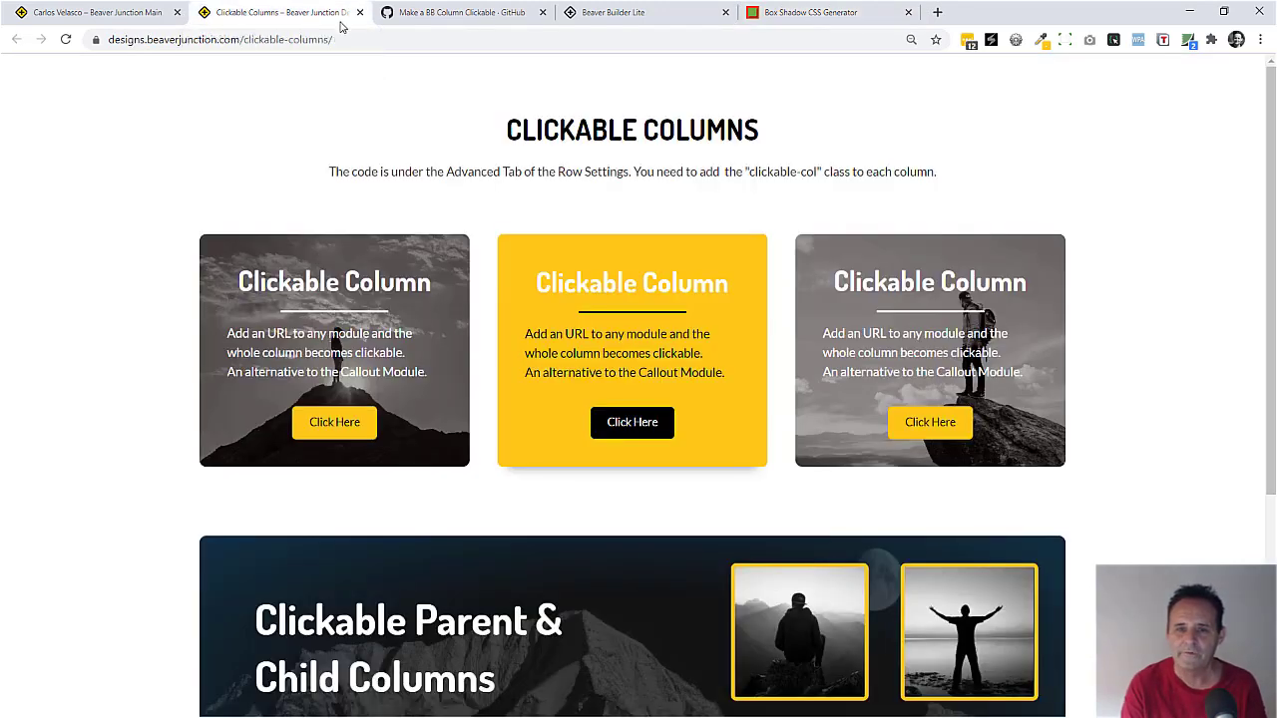
left_click(629, 12)
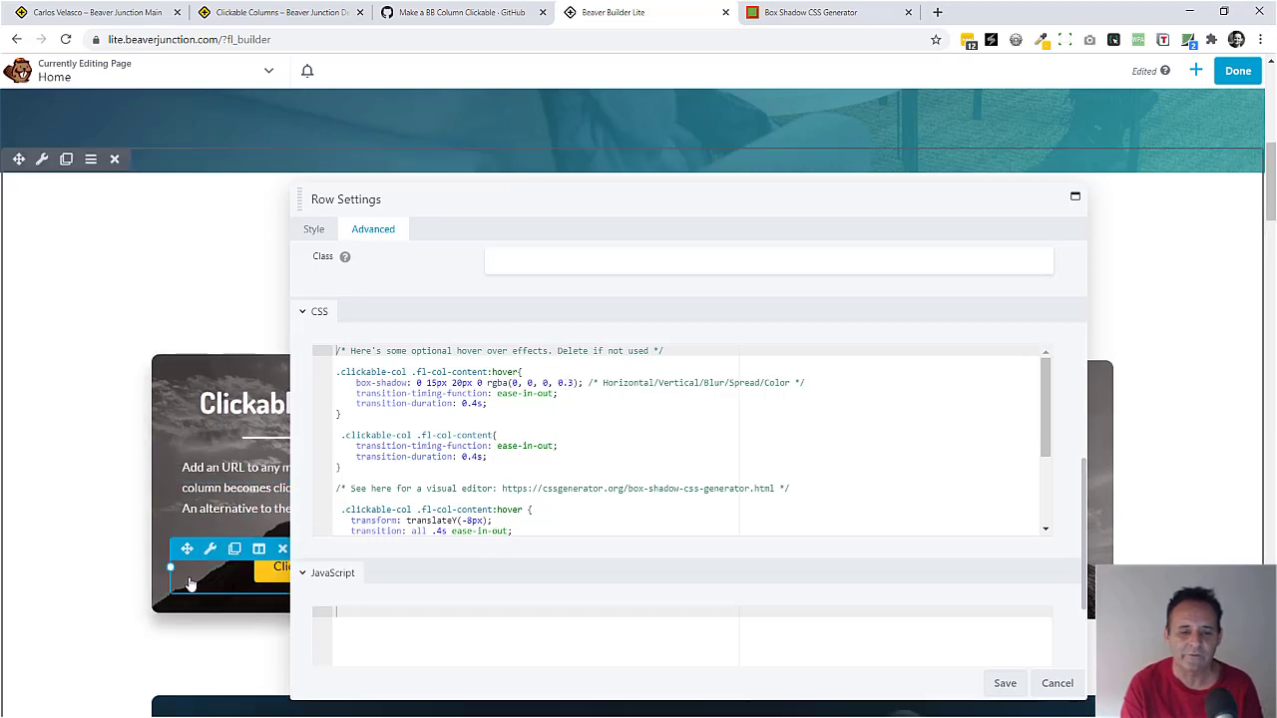
scroll(588, 470, "down", 5)
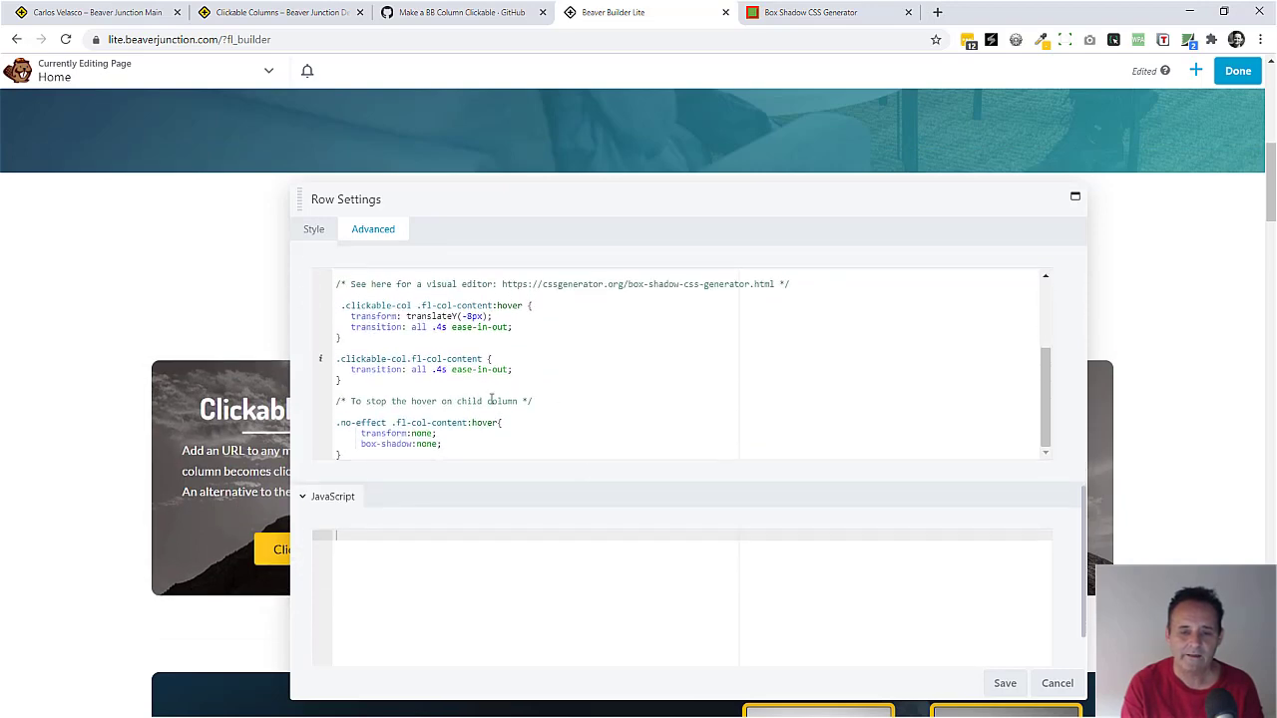
left_click_drag(628, 206, 746, 141)
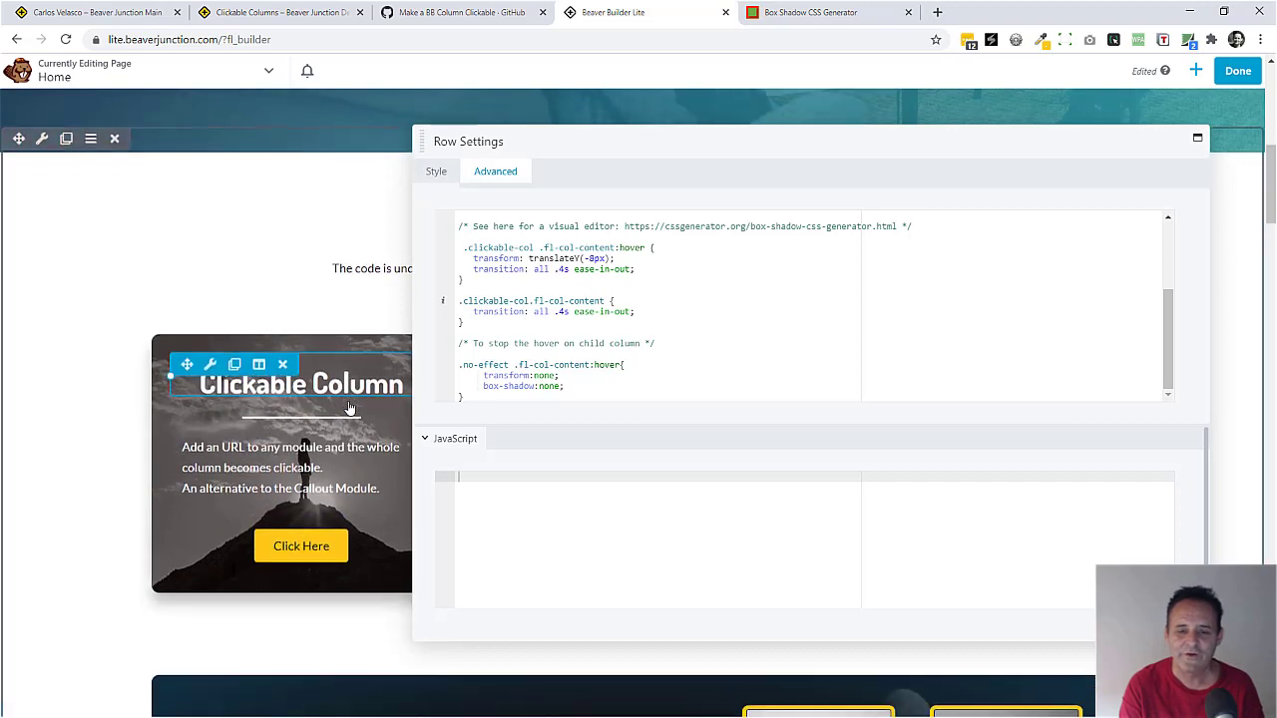
Step: Compare the no-effect hover rule in the row's CSS with the Clickable Parent & Child Columns block and its column editing option
scroll(349, 409, "down", 4)
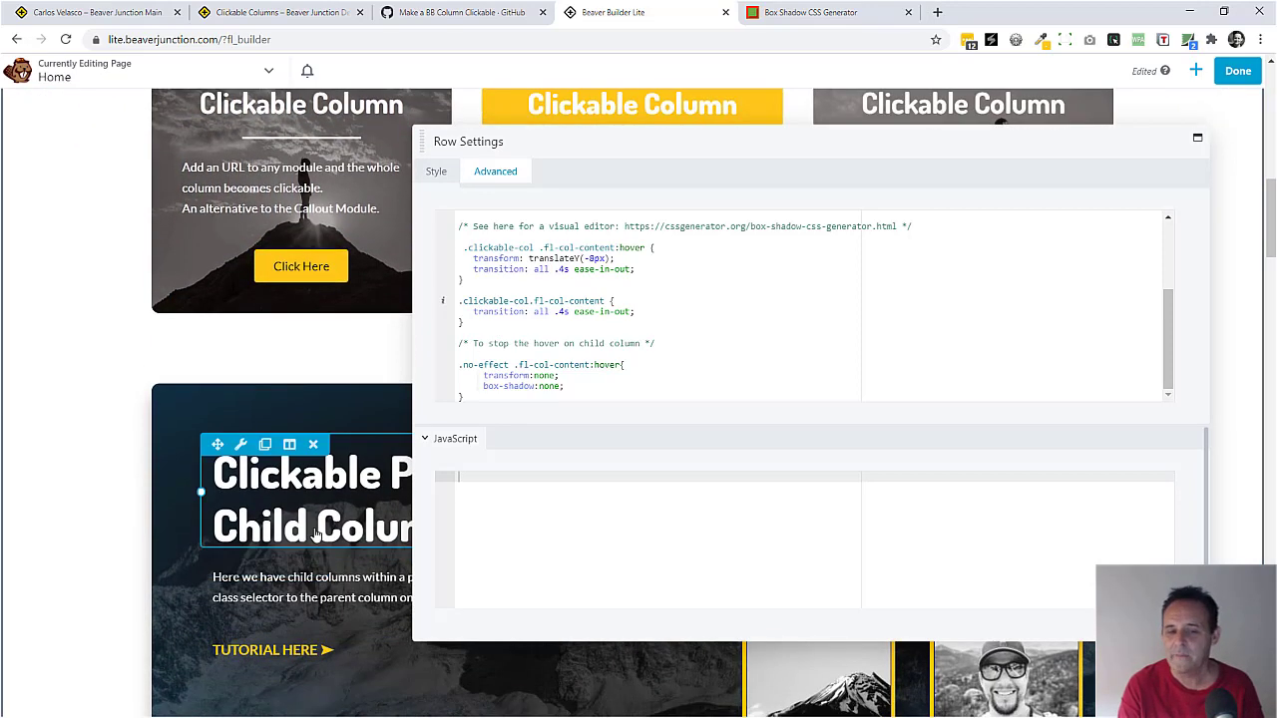
scroll(316, 534, "down", 1)
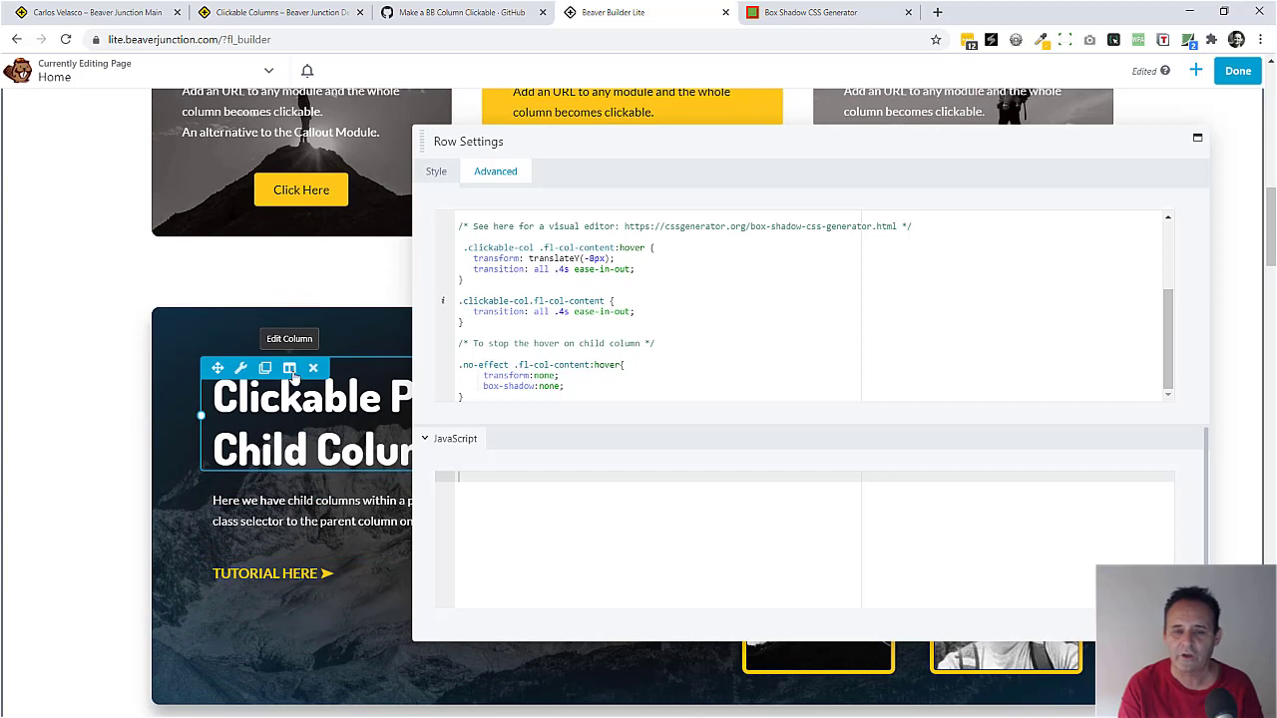
scroll(553, 357, "down", 1)
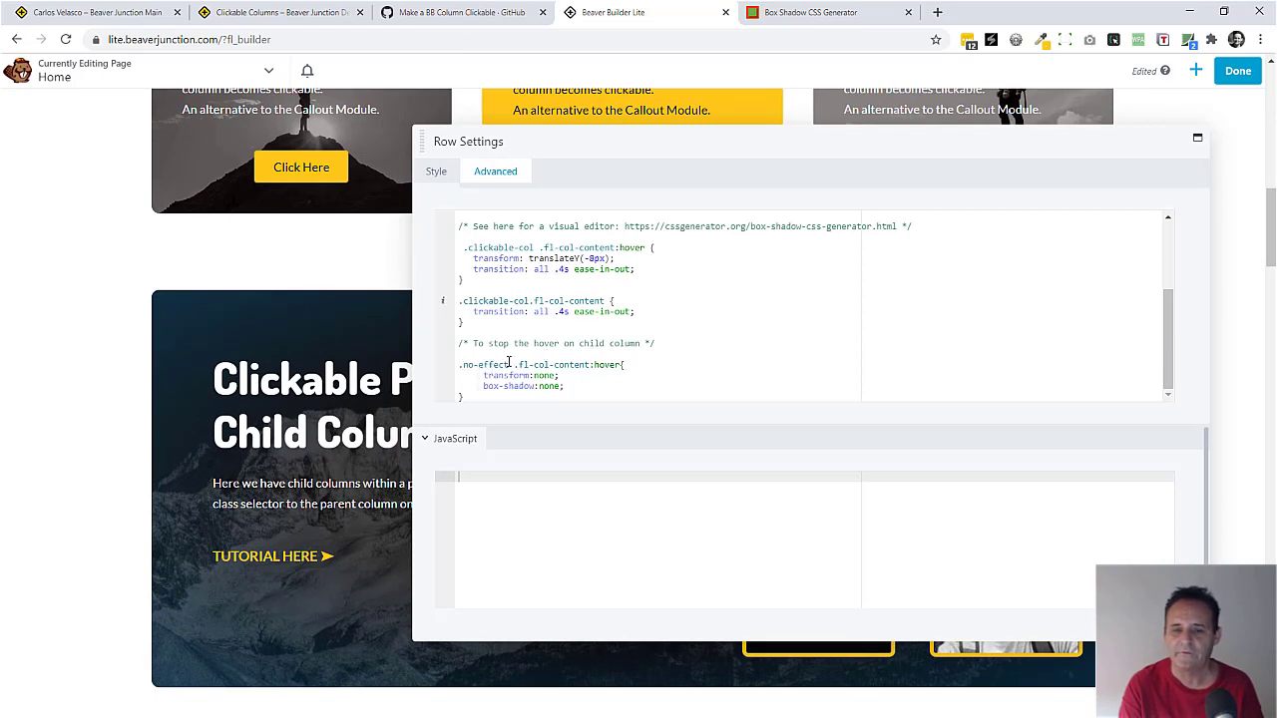
scroll(335, 409, "up", 1)
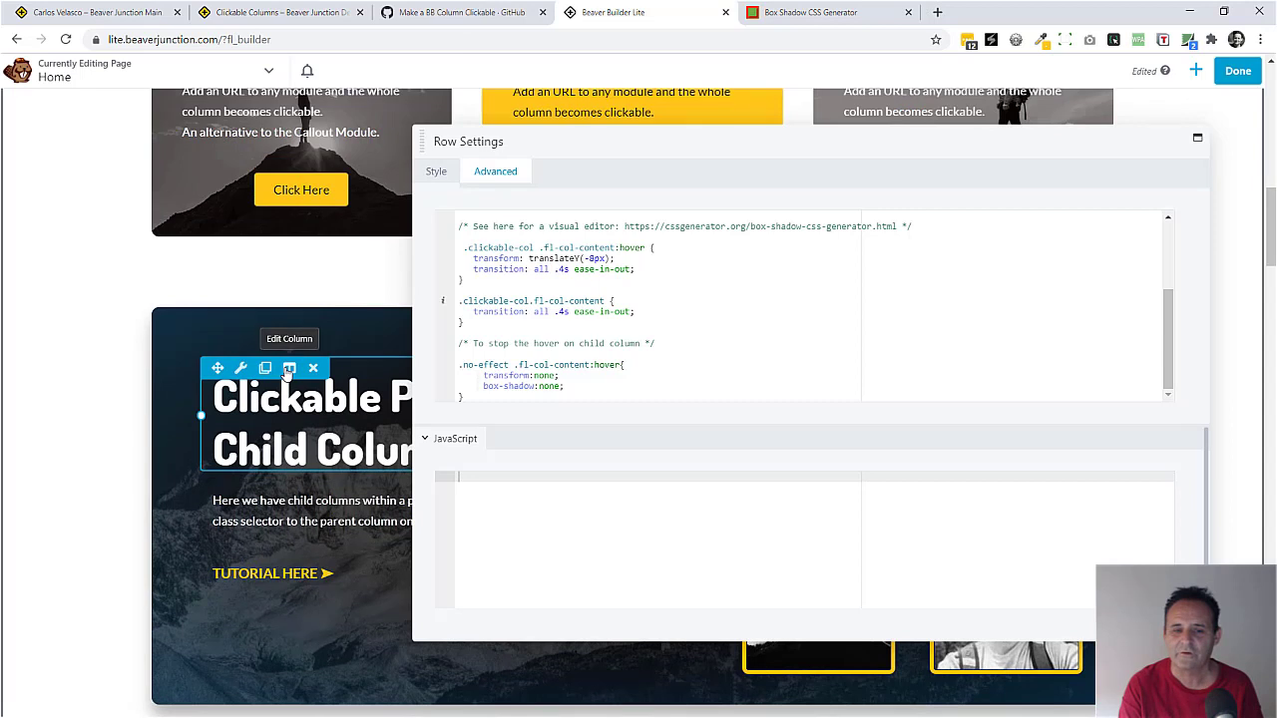
scroll(289, 370, "down", 1)
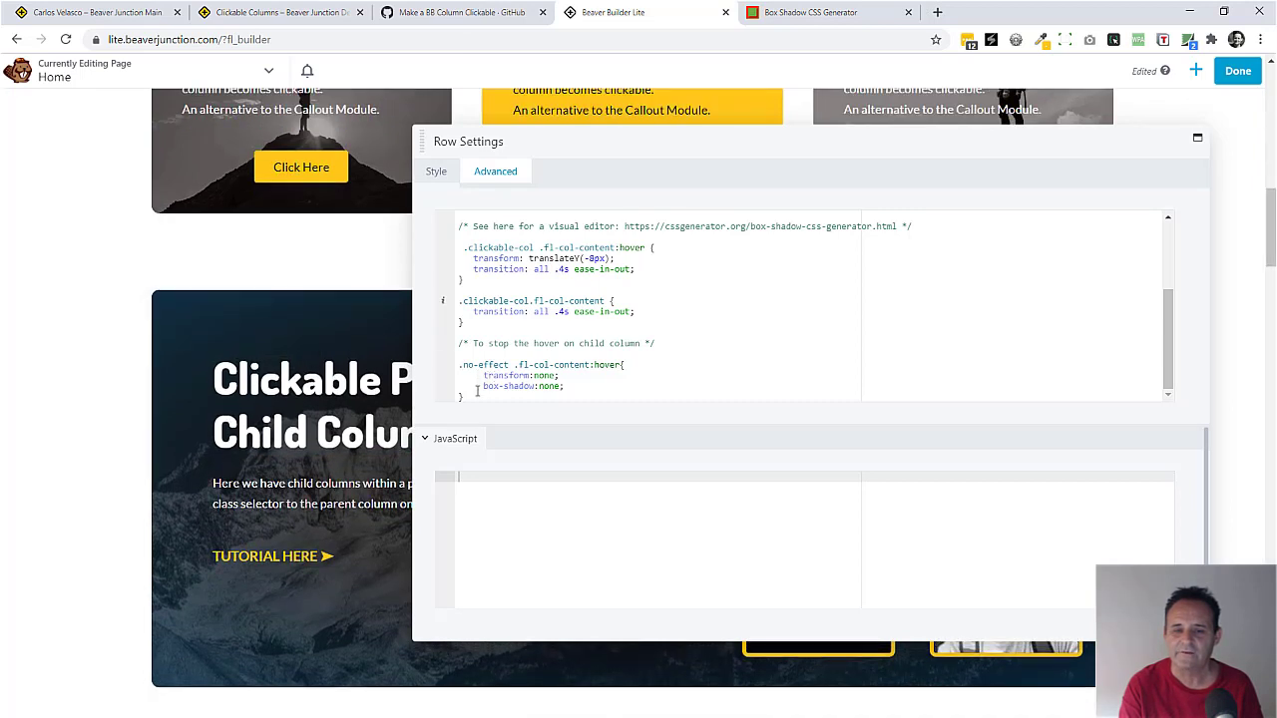